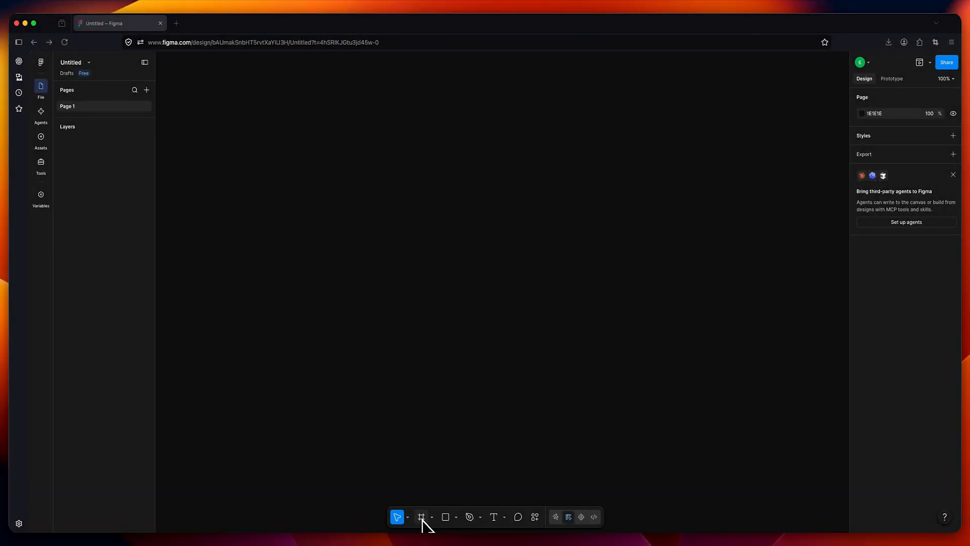
# - Draw a new frame and size it to 272 × 405
pyautogui.click(421, 518)
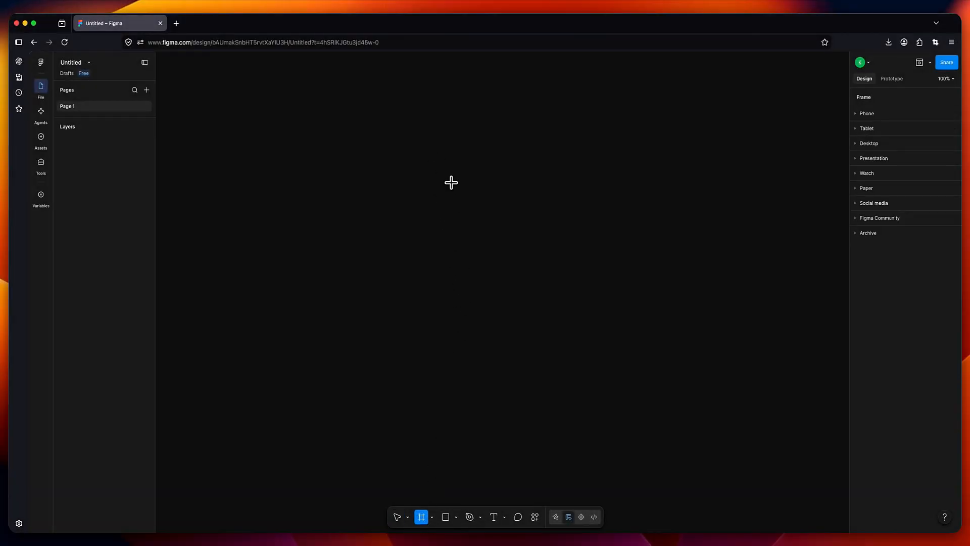
pyautogui.moveTo(438, 164); pyautogui.dragTo(584, 376)
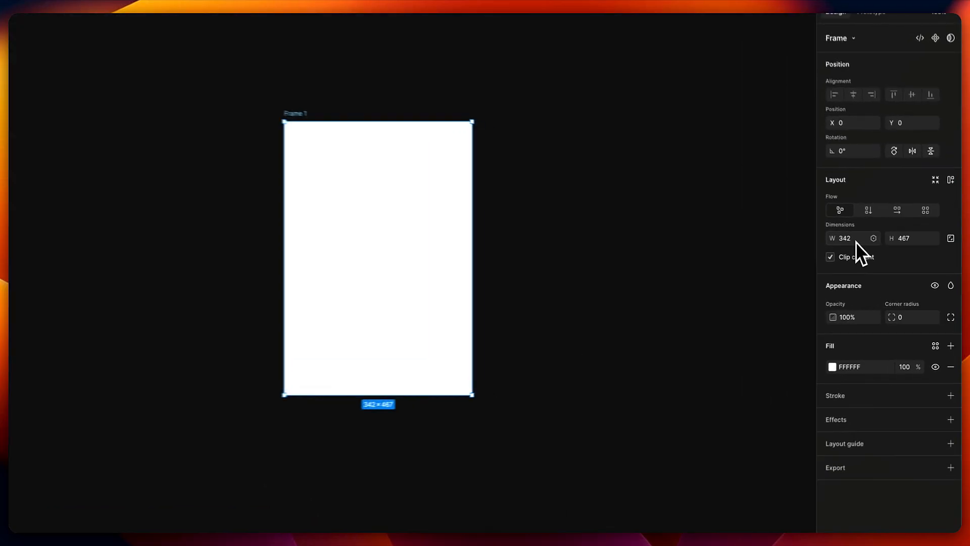
pyautogui.click(880, 255)
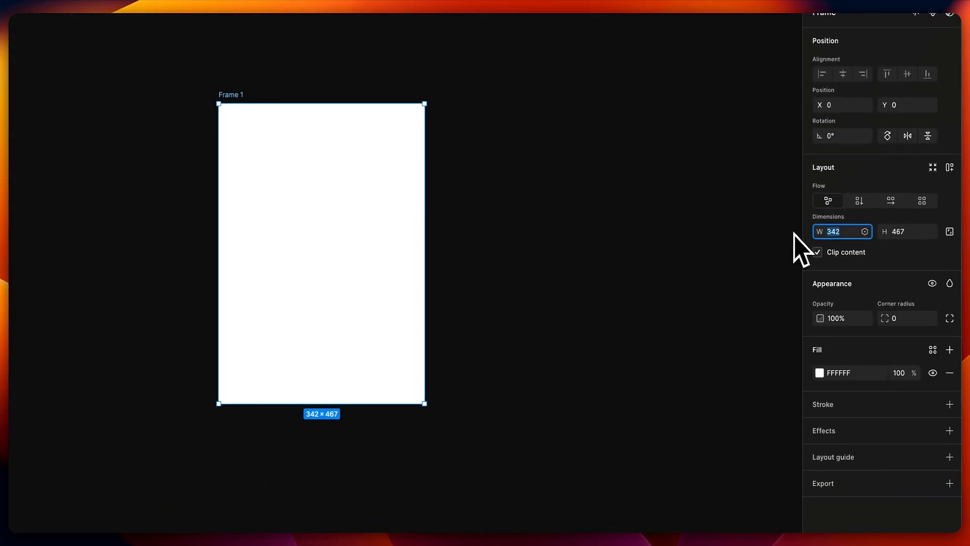
pyautogui.write('27')
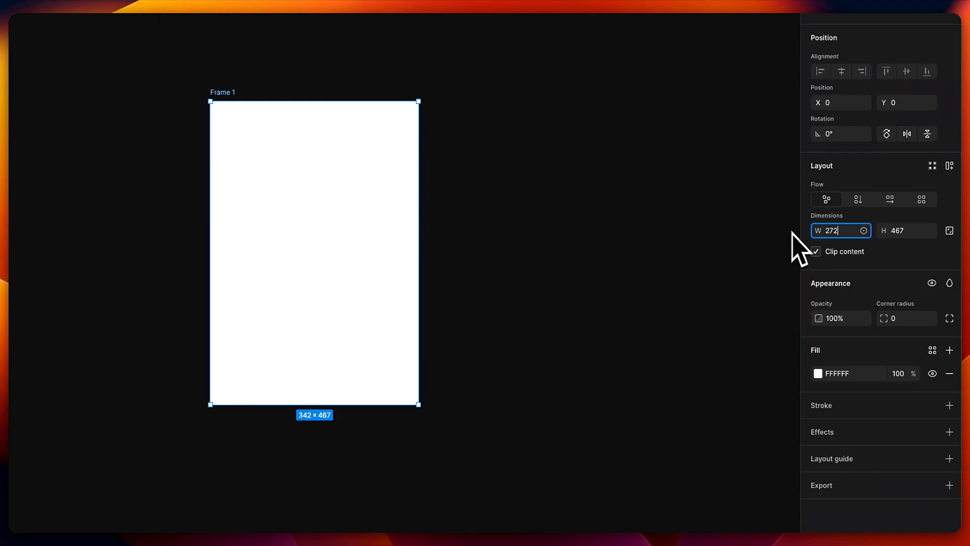
pyautogui.write('2')
pyautogui.press('Tab')
pyautogui.write('4')
pyautogui.press('Return')
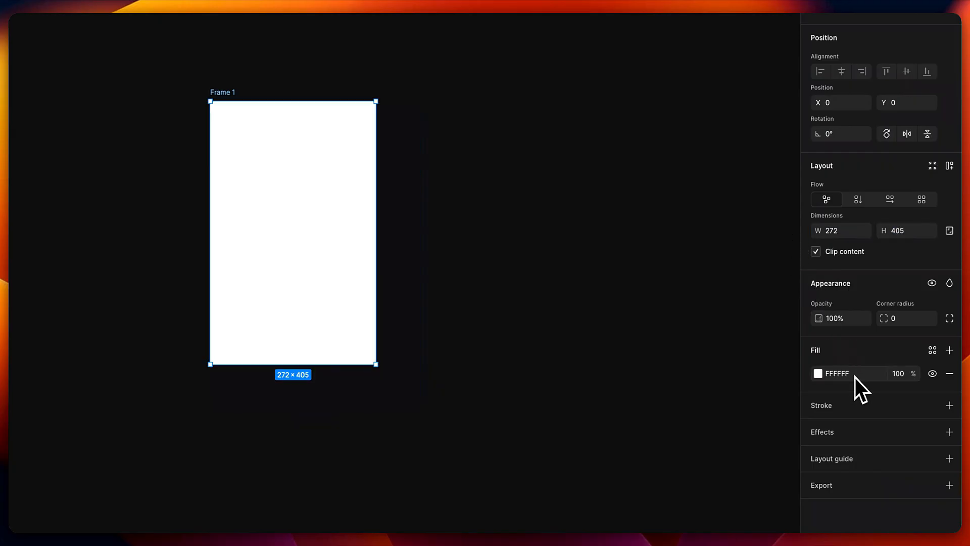
# - Fill the frame with purple 6E3DEA
pyautogui.click(813, 378)
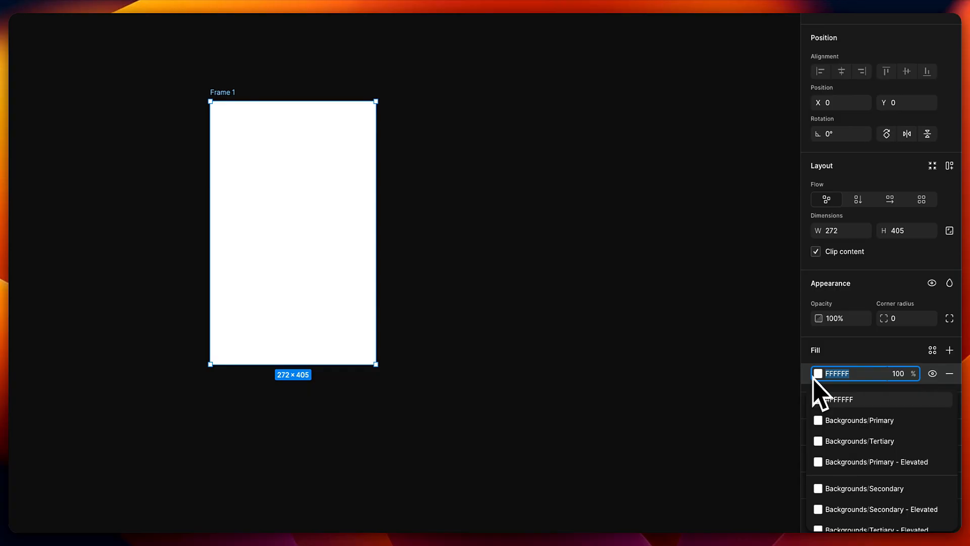
pyautogui.write('6e3dea')
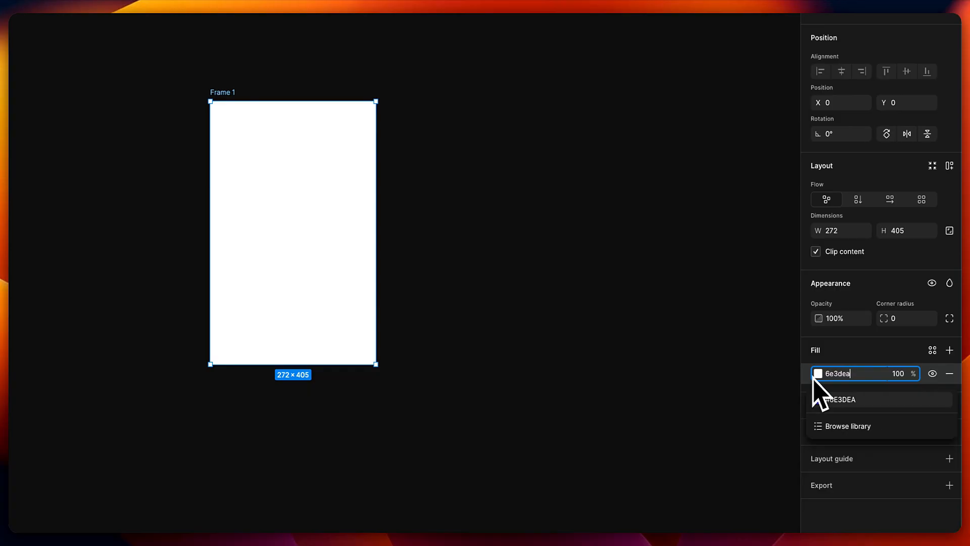
pyautogui.press('Return')
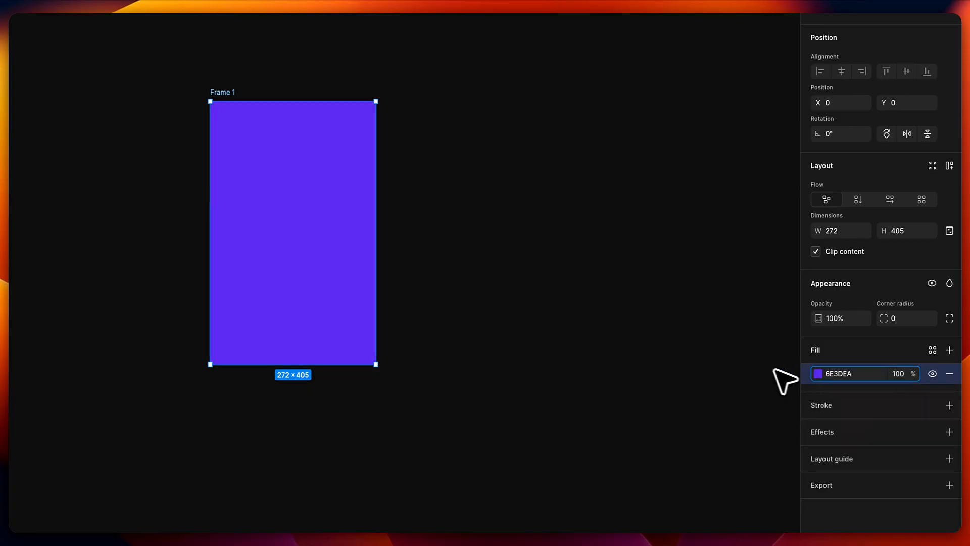
pyautogui.click(597, 324)
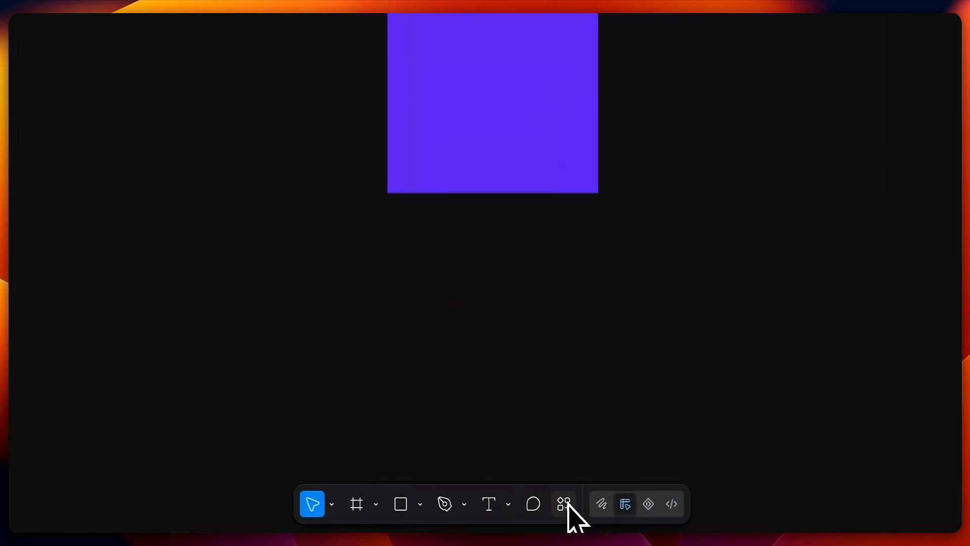
# - Import the bold refresh icon from the Iconify plugin by searching 'refresh'
pyautogui.click(535, 516)
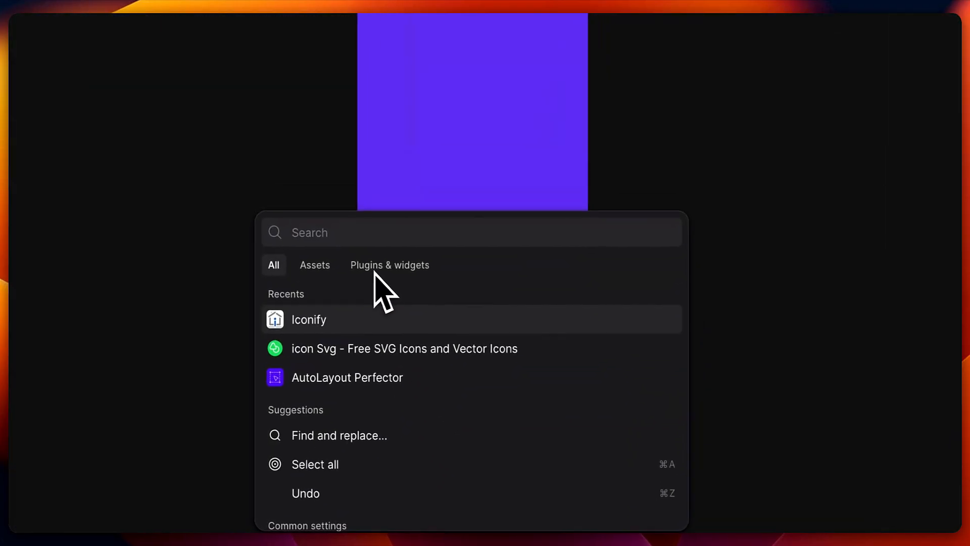
pyautogui.click(390, 230)
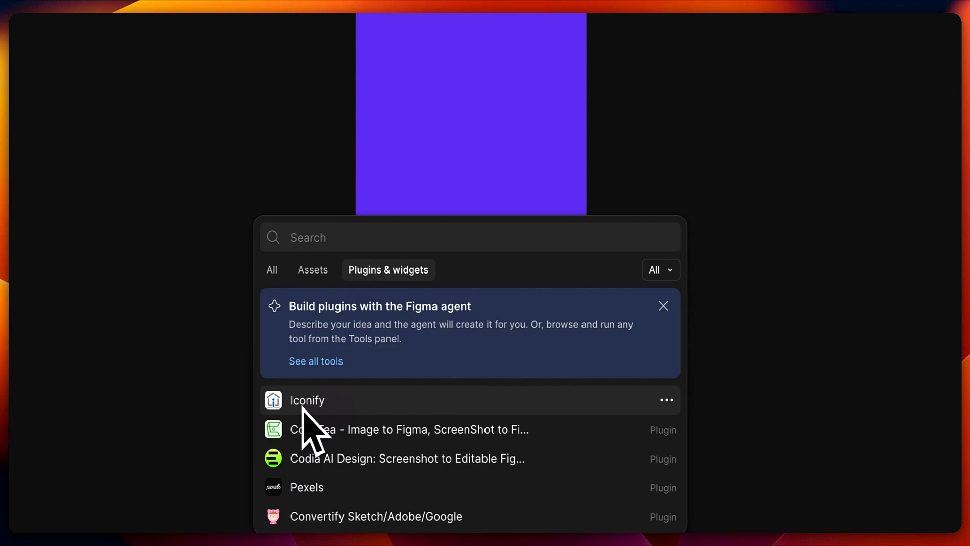
pyautogui.click(334, 402)
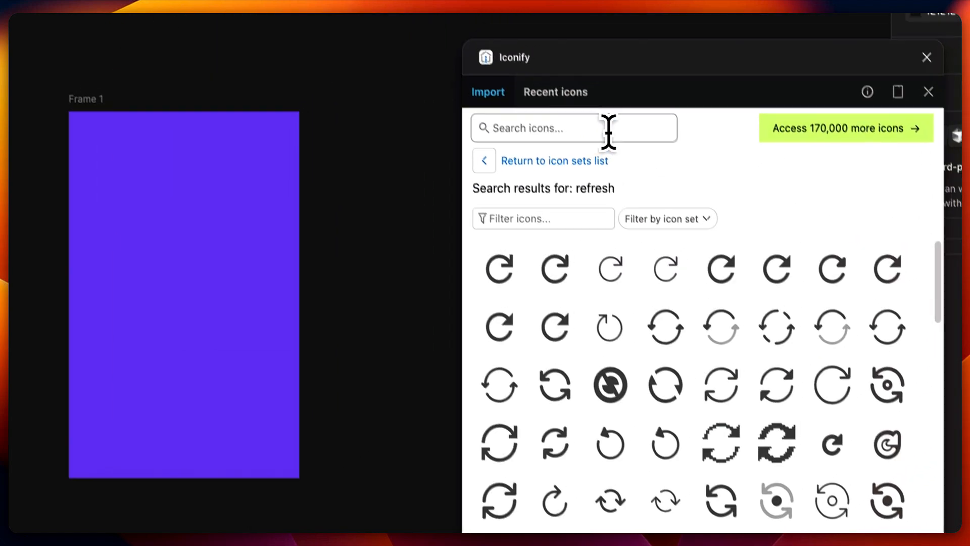
pyautogui.click(725, 29)
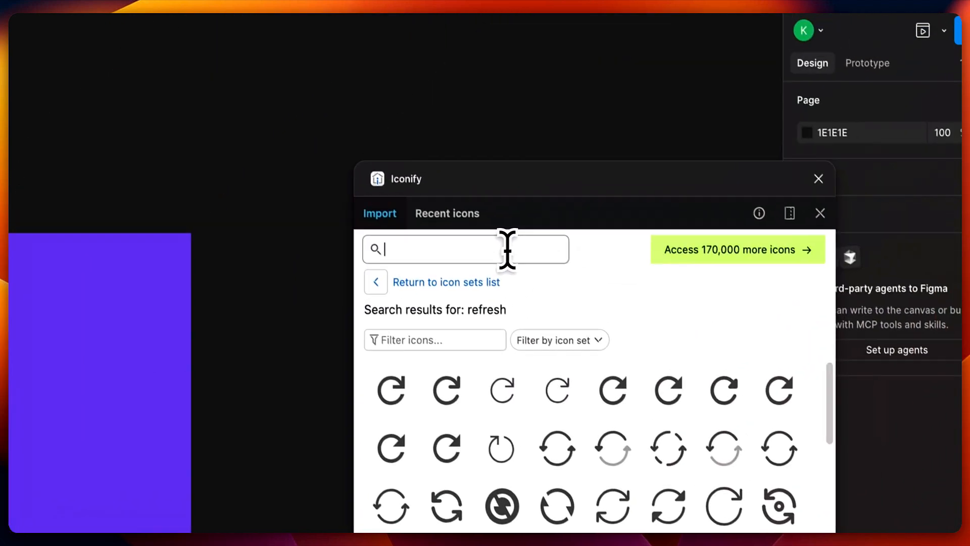
pyautogui.write('refresh')
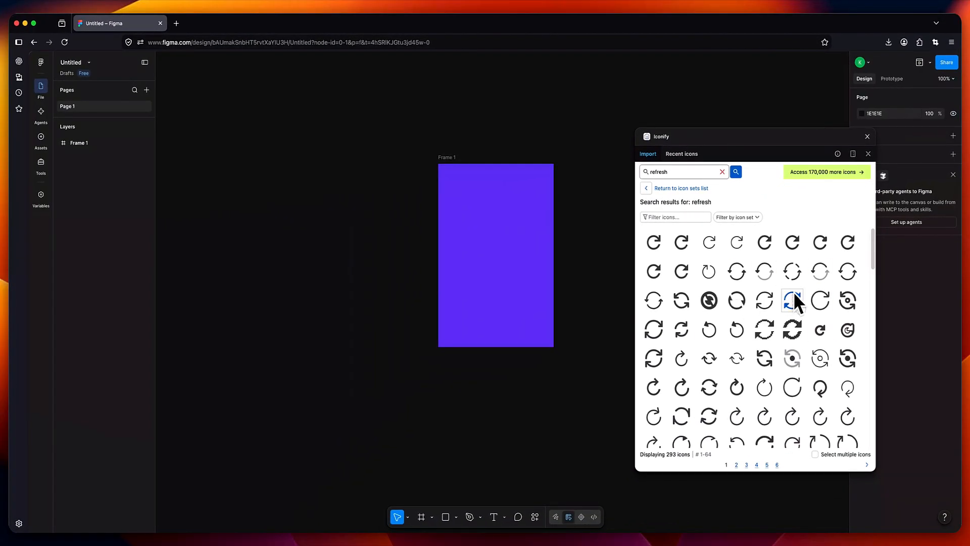
pyautogui.click(738, 273)
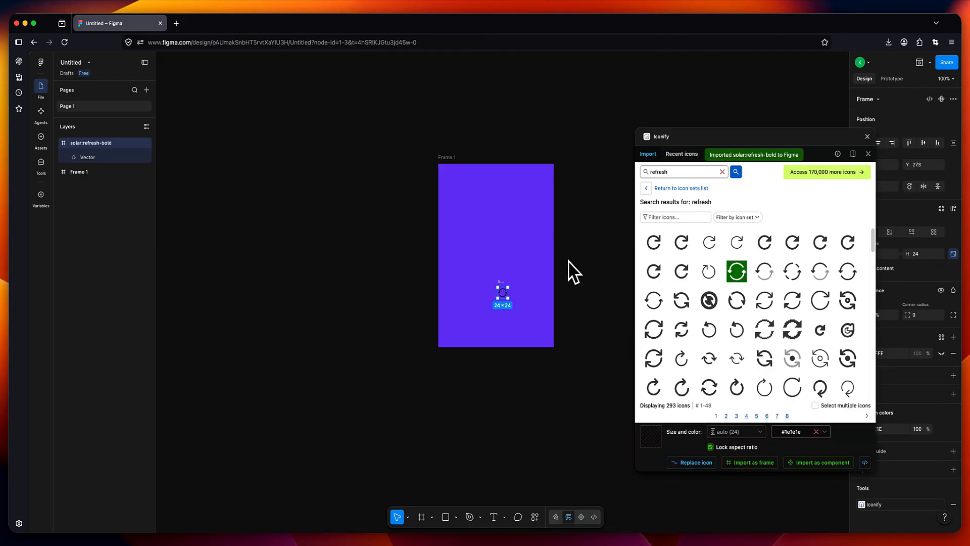
# - Place the refresh icon in the frame's top-right corner at X 238, Y 11
pyautogui.click(868, 137)
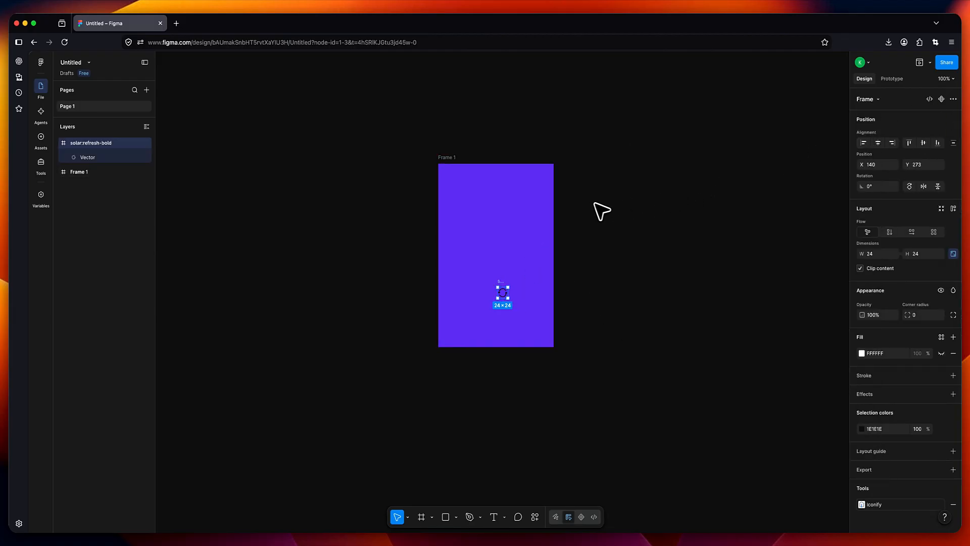
pyautogui.scroll(-2, 585, 214)
pyautogui.scroll(5, 584, 215)
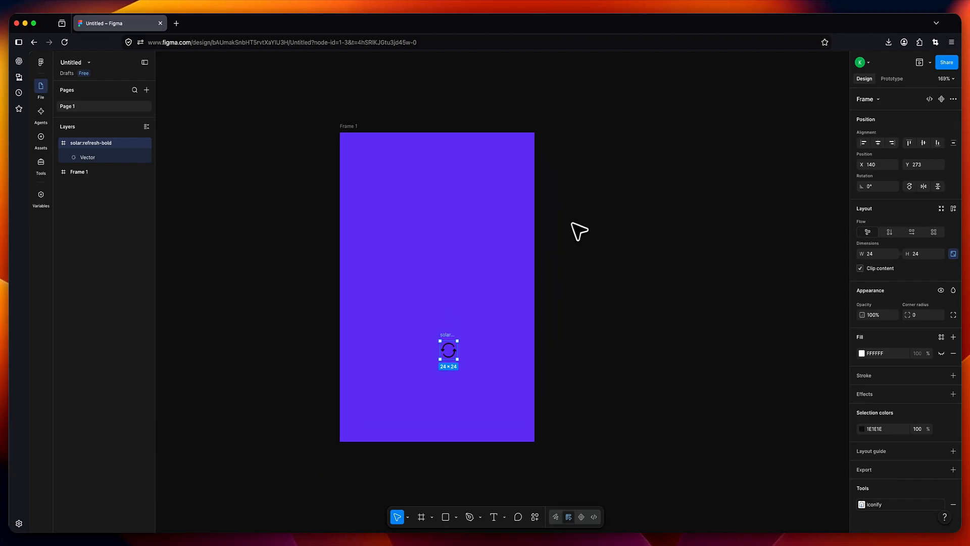
pyautogui.moveTo(445, 338); pyautogui.dragTo(522, 142)
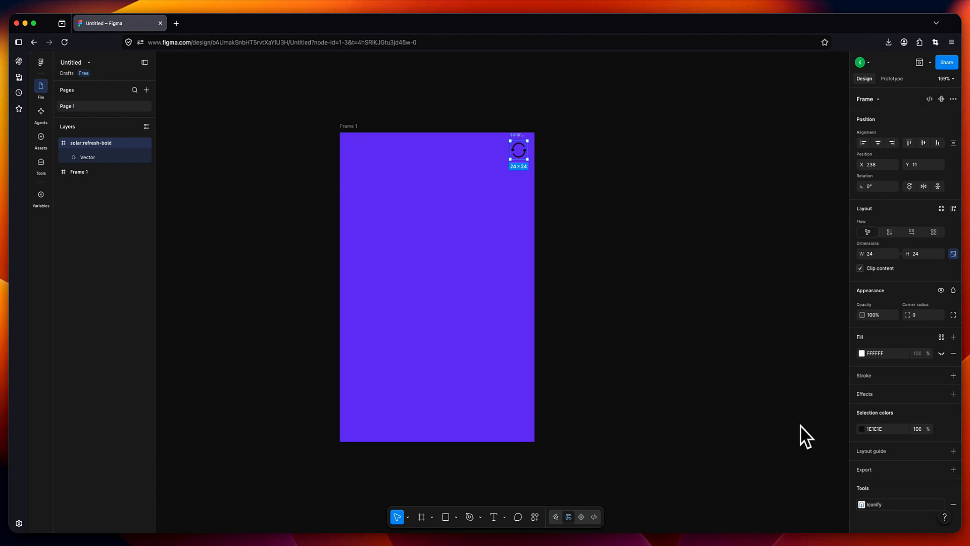
# - Make the refresh icon white and add a 'Front Side' text label inside the frame
pyautogui.click(862, 428)
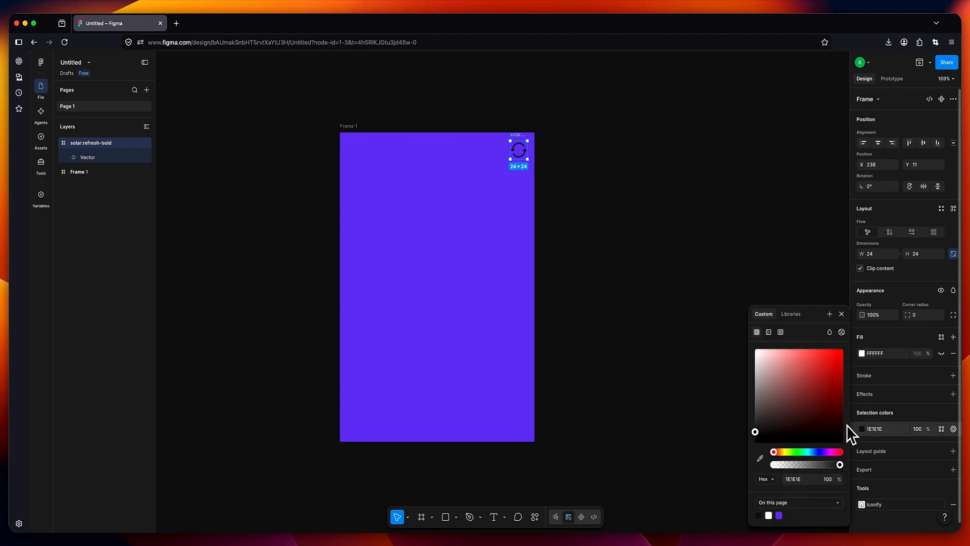
pyautogui.click(597, 235)
pyautogui.click(494, 516)
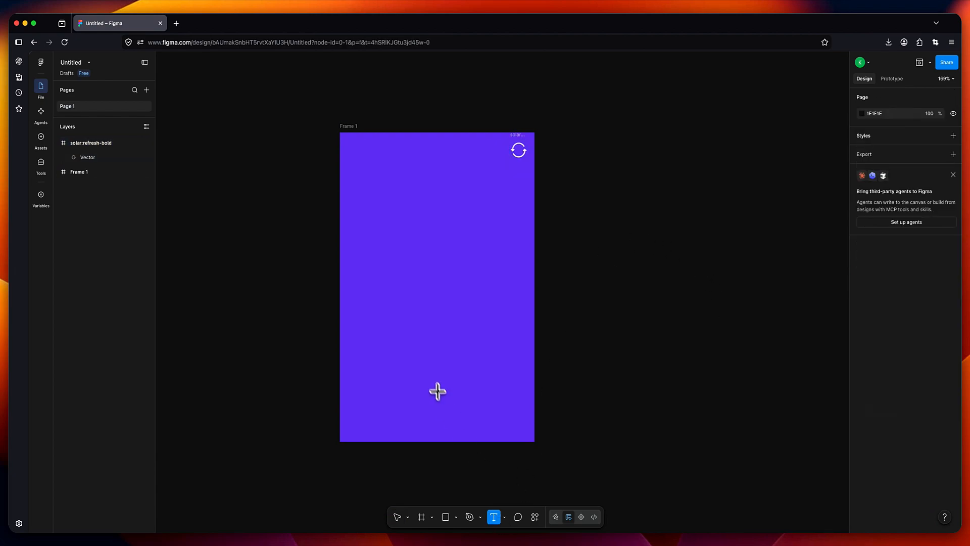
pyautogui.click(382, 257)
pyautogui.write('Fr')
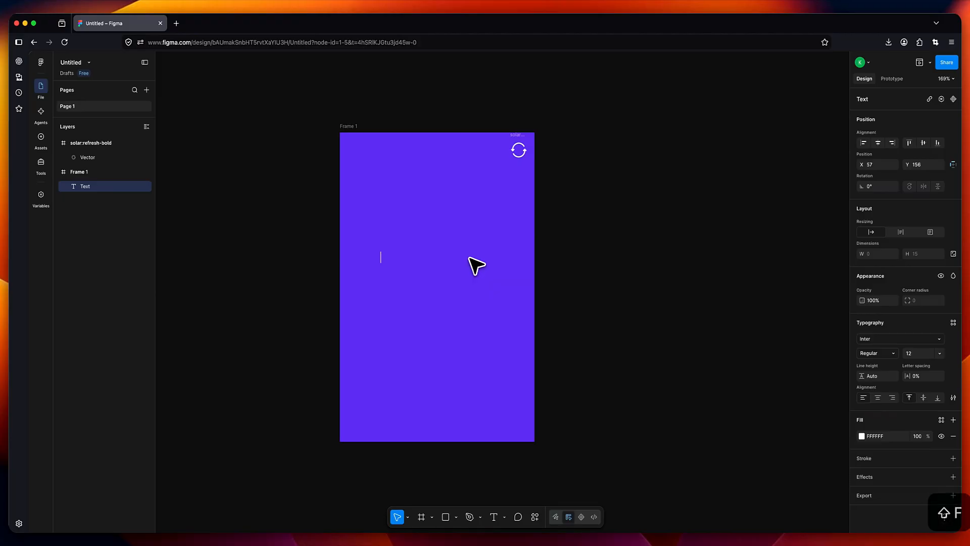
pyautogui.write('ont Side')
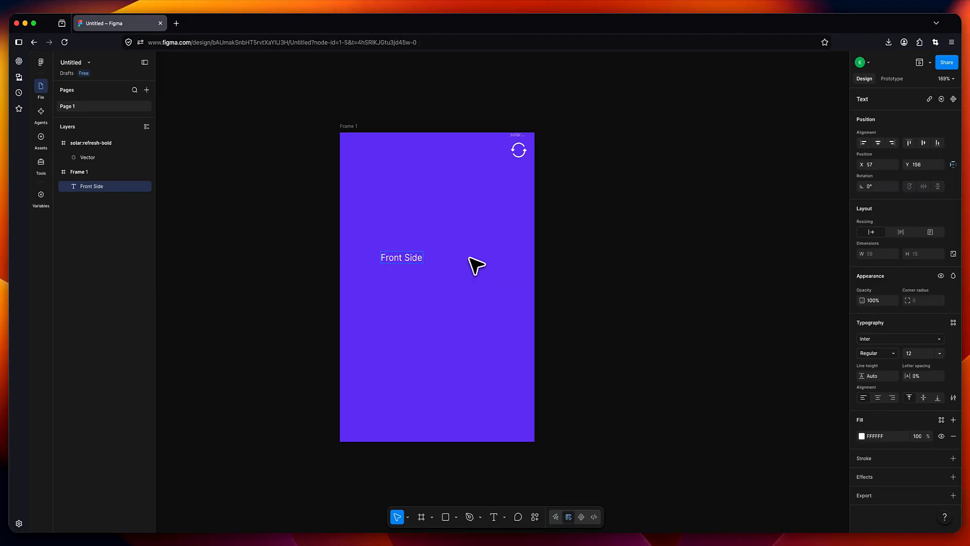
# - Set the Front Side text to Poppins at size 24
pyautogui.click(886, 339)
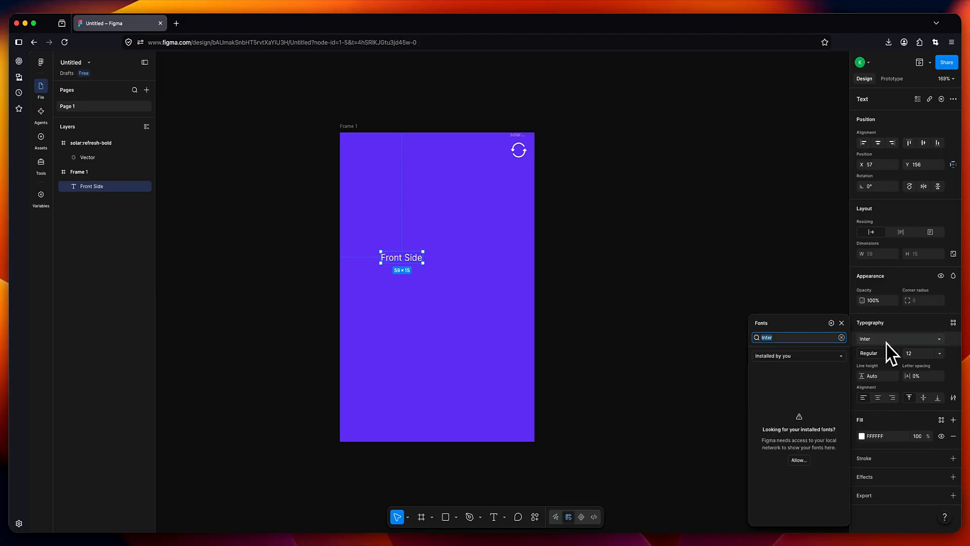
pyautogui.write('pop')
pyautogui.click(816, 357)
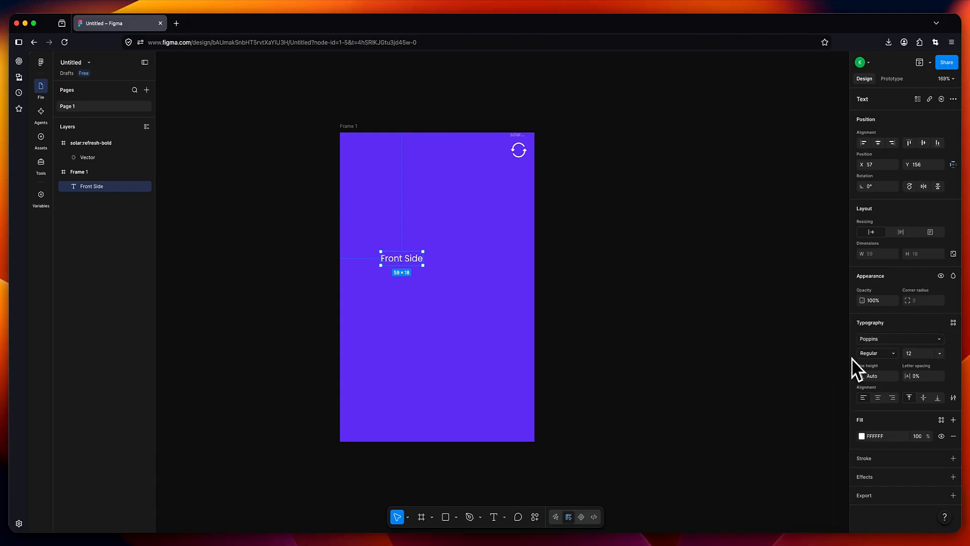
pyautogui.click(939, 353)
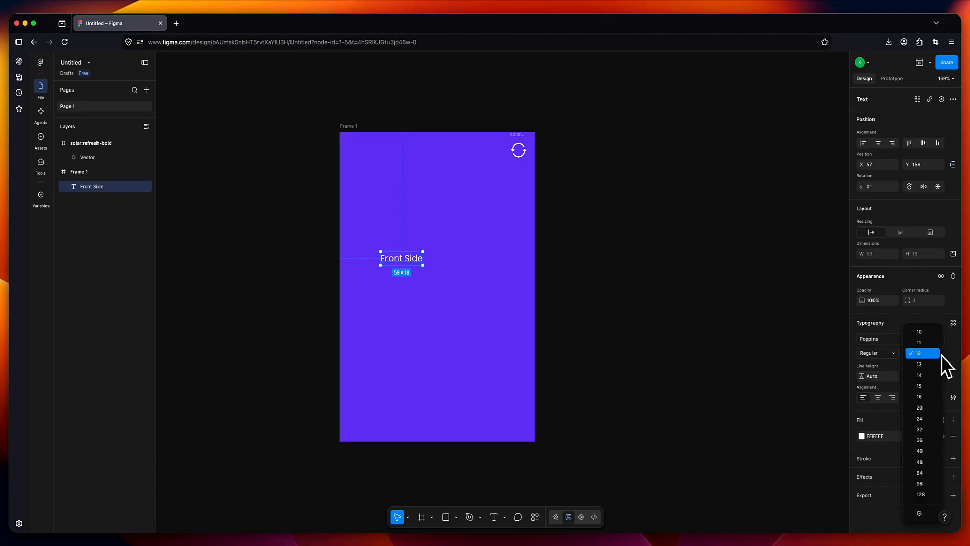
pyautogui.click(925, 418)
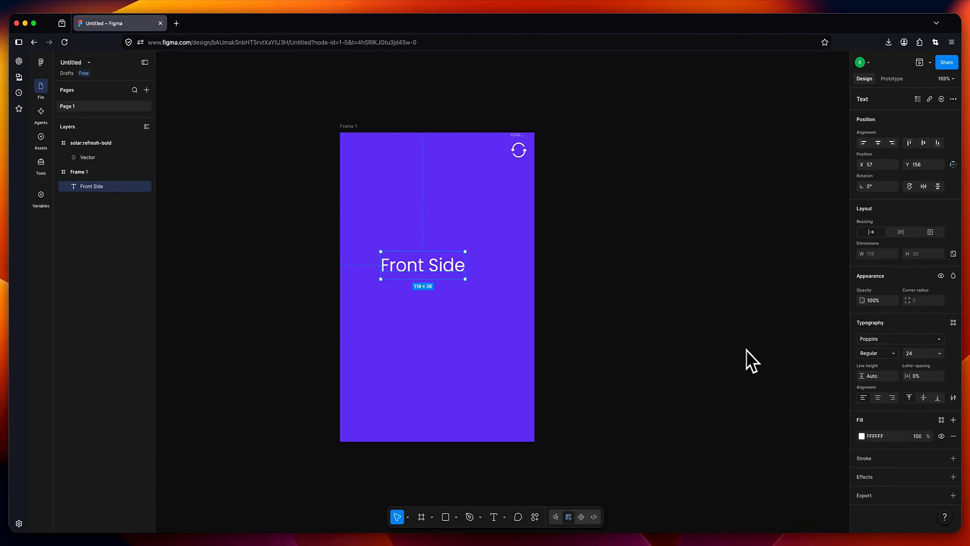
# - Centre the label vertically and position it 18 px from the card's left edge
pyautogui.click(924, 144)
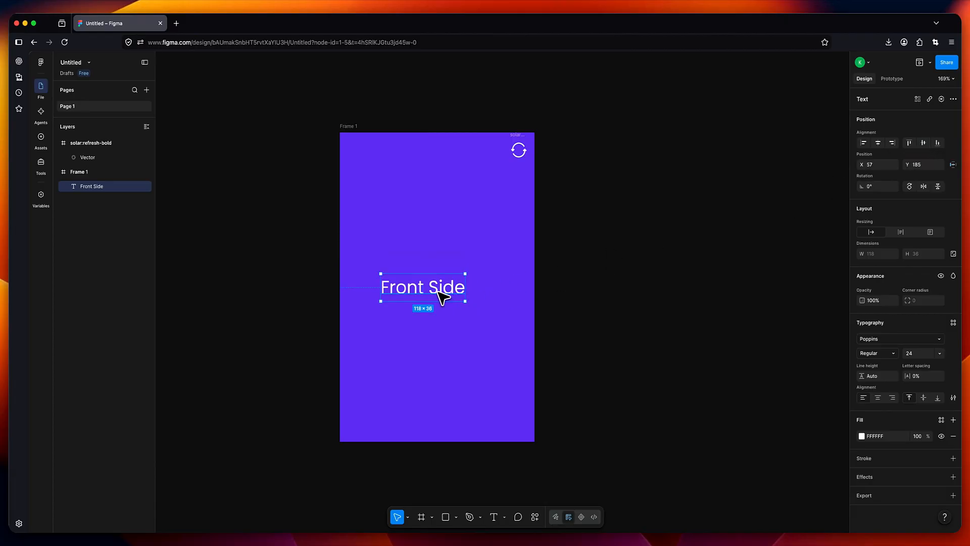
pyautogui.moveTo(436, 293); pyautogui.dragTo(410, 295)
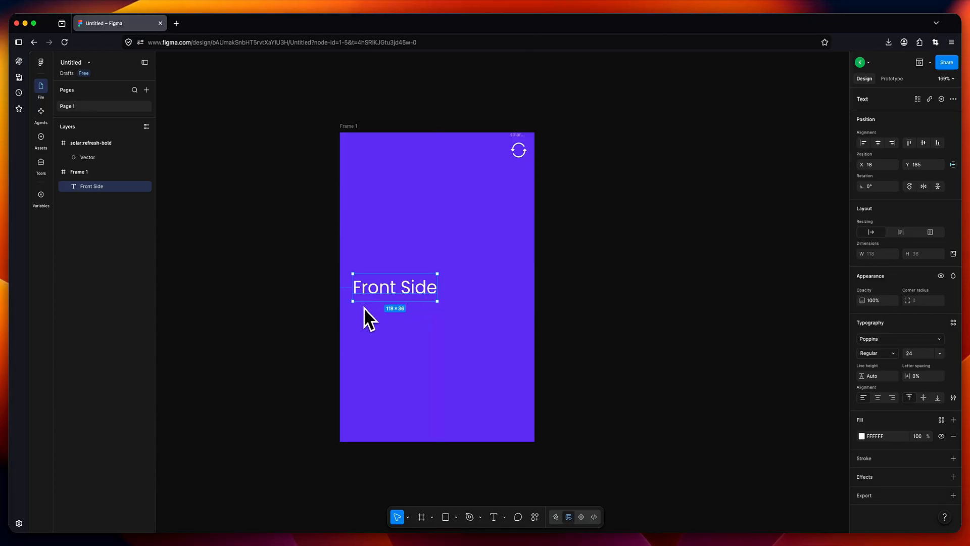
pyautogui.press('alt')
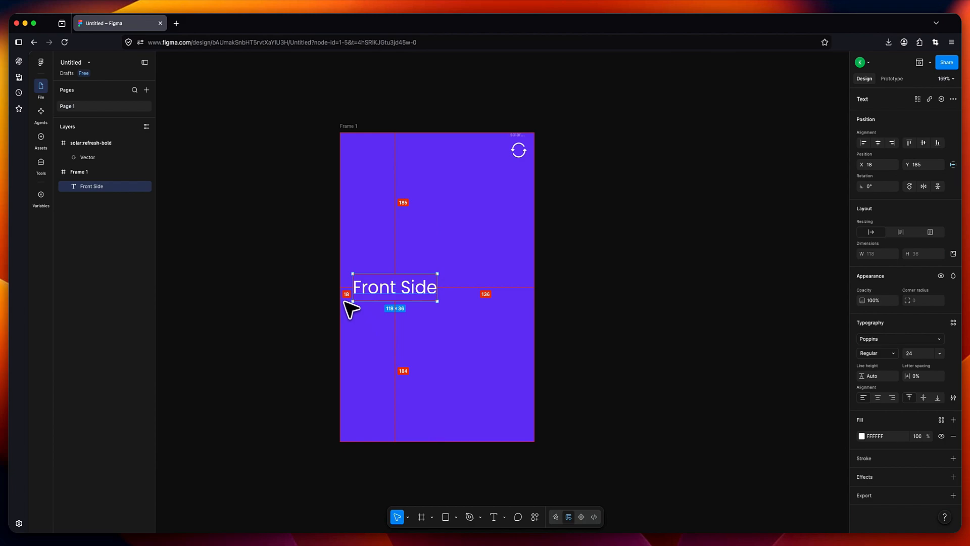
pyautogui.click(591, 314)
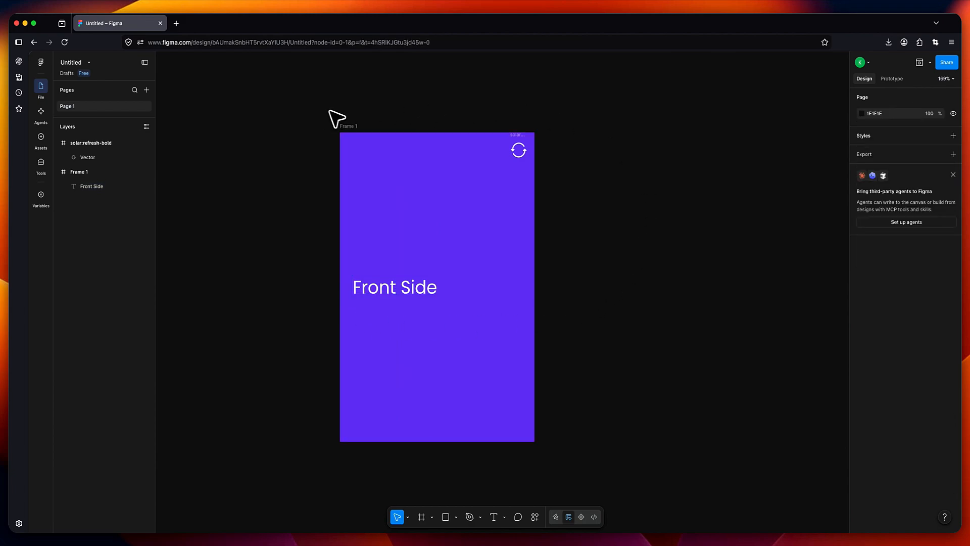
# - Rename the purple card frame to Front
pyautogui.click(348, 130)
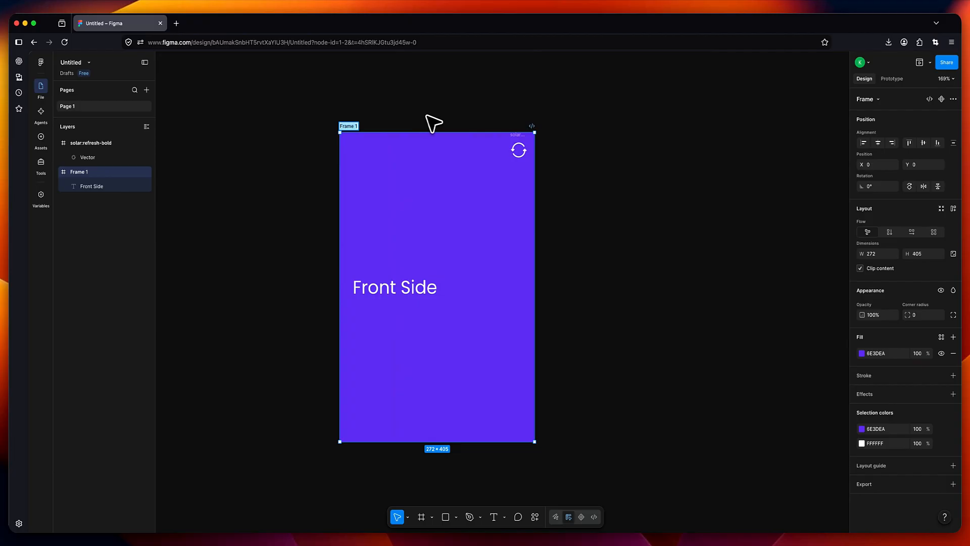
pyautogui.hotkey('shift', 'f')
pyautogui.write('ront')
pyautogui.press('Return')
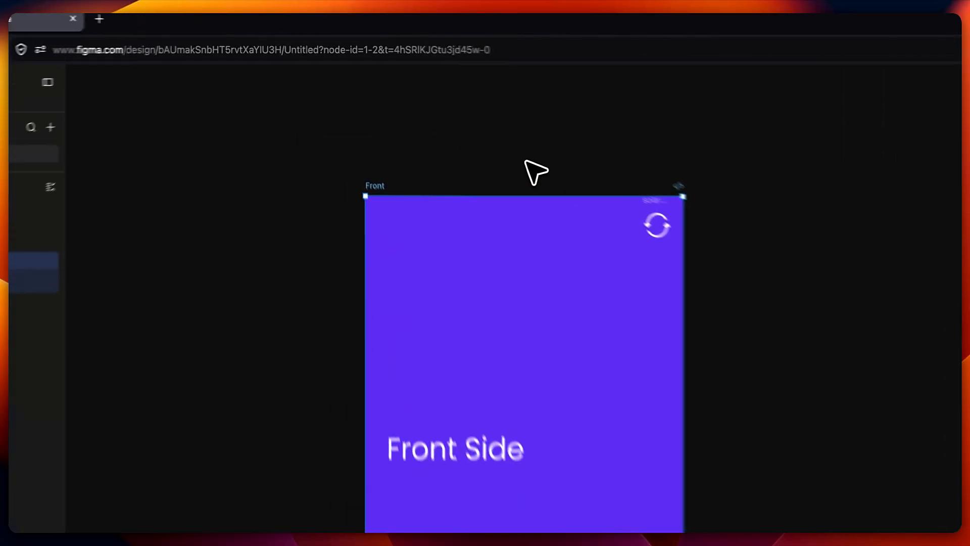
# - Move the refresh icon layer into the Front frame in the Layers panel
pyautogui.click(439, 111)
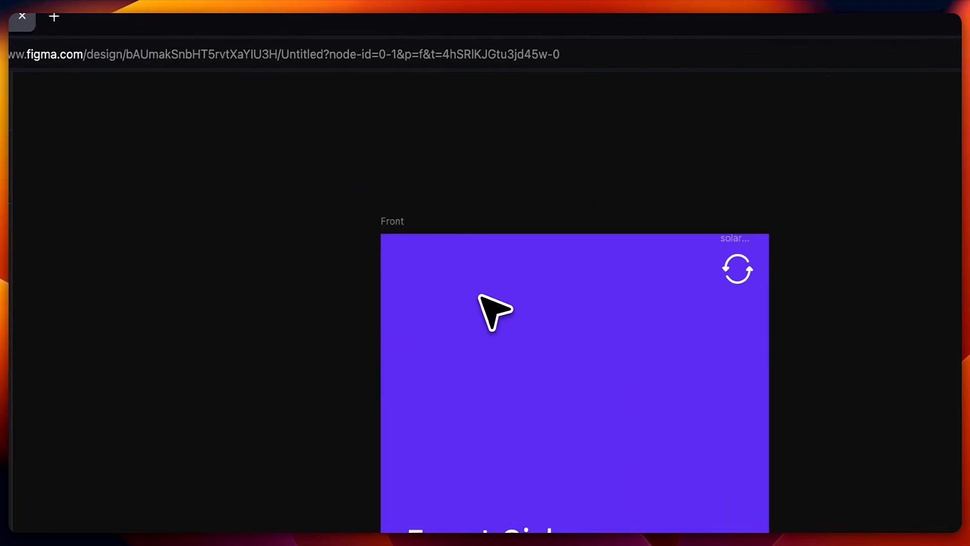
pyautogui.click(729, 241)
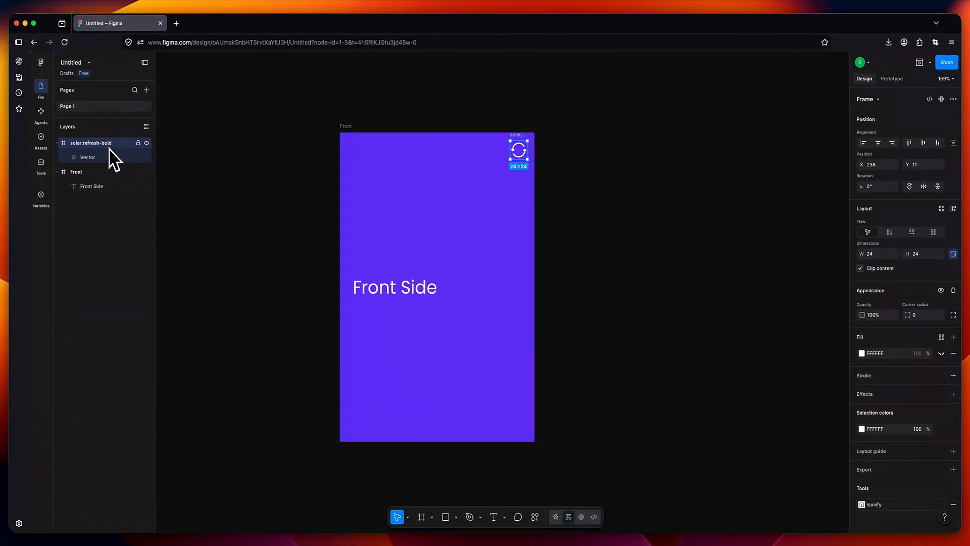
pyautogui.moveTo(106, 147); pyautogui.dragTo(104, 177)
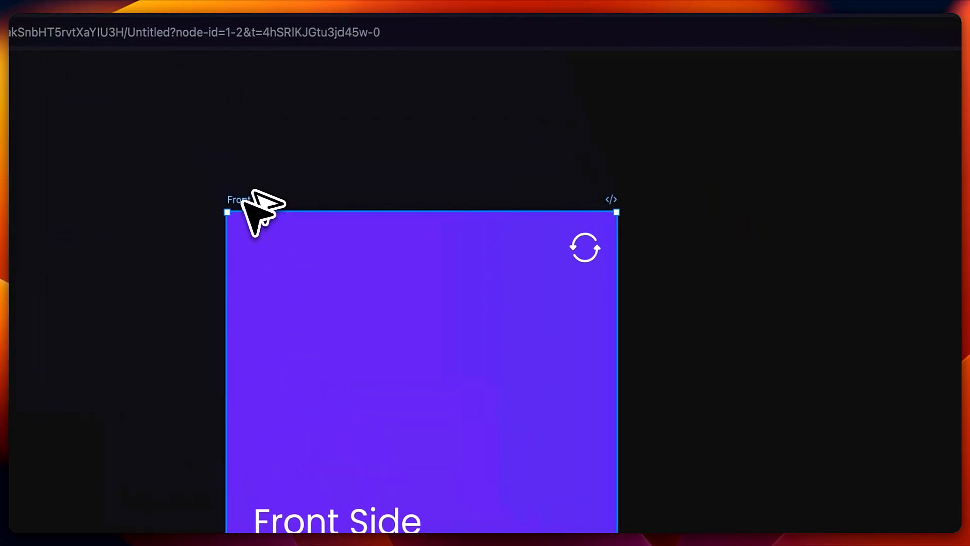
# - Duplicate the Front card to its right and flip the copy horizontally
pyautogui.moveTo(243, 203); pyautogui.dragTo(730, 218)
pyautogui.moveTo(403, 152); pyautogui.dragTo(404, 154)
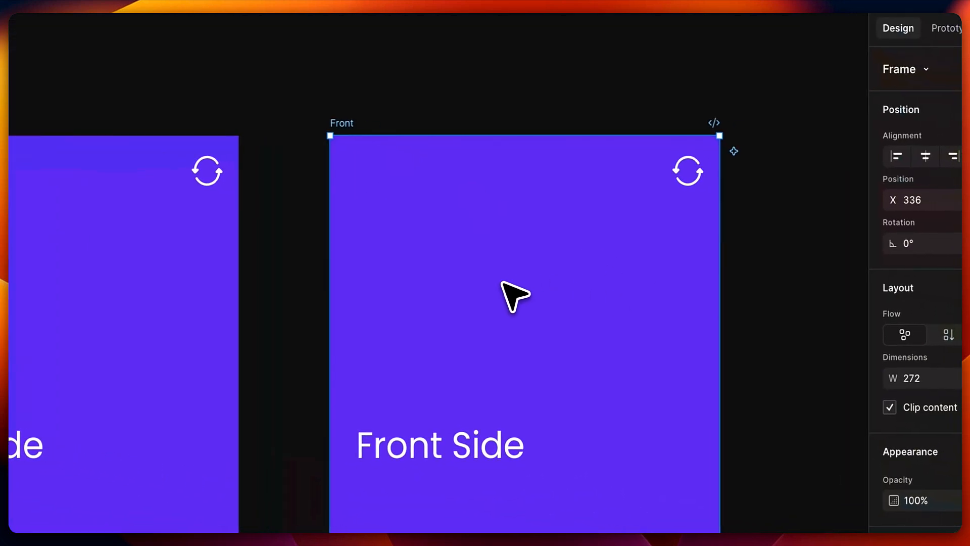
pyautogui.rightClick(558, 296)
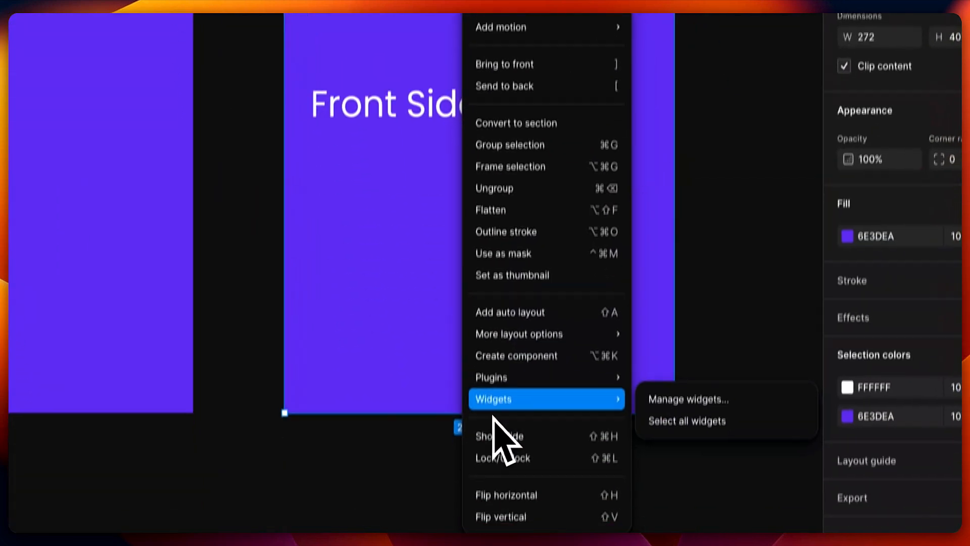
pyautogui.click(491, 436)
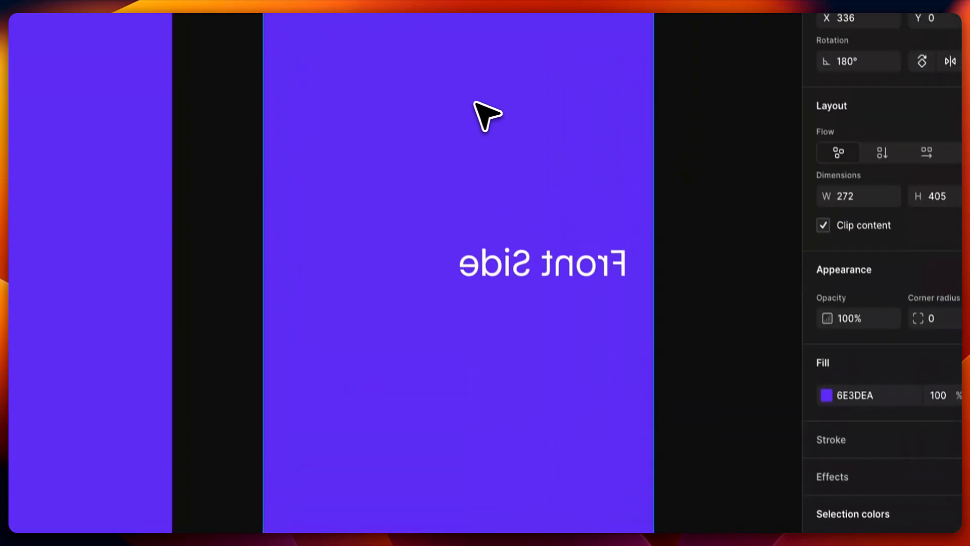
pyautogui.click(474, 101)
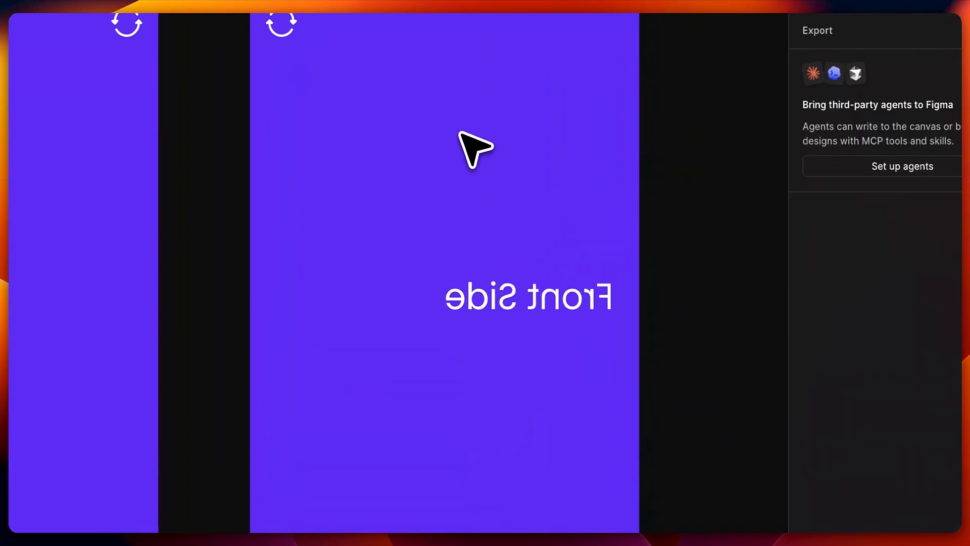
# - Flip the copied label back to readable, nudge it to X 18, and select the word Front
pyautogui.rightClick(486, 309)
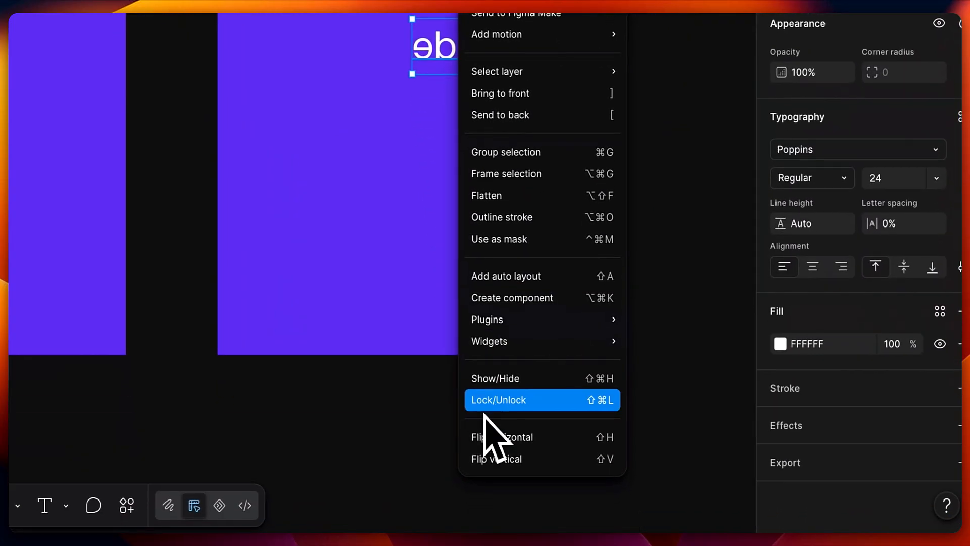
pyautogui.click(493, 435)
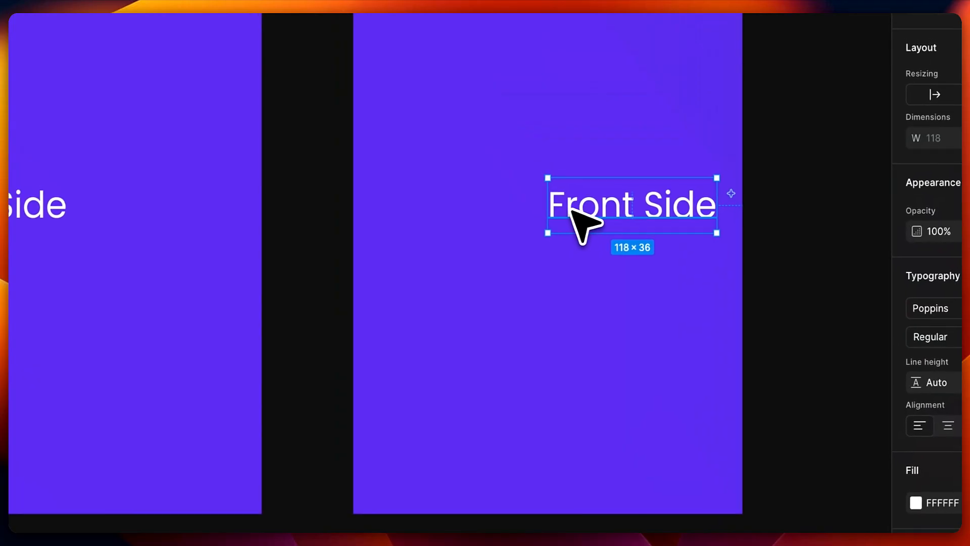
pyautogui.moveTo(452, 214); pyautogui.dragTo(407, 217)
pyautogui.press('alt')
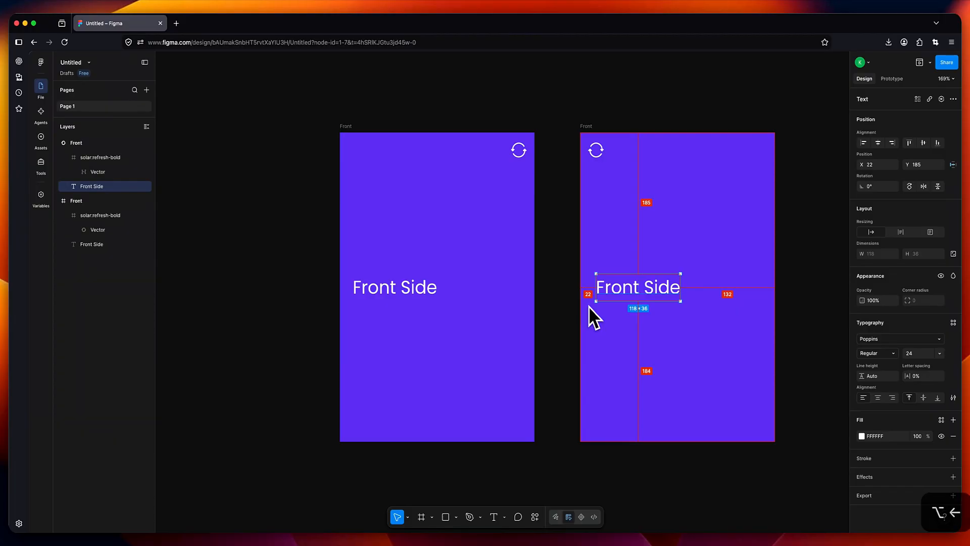
pyautogui.hotkey('alt', 'Left')
pyautogui.hotkey('alt', 'Left')
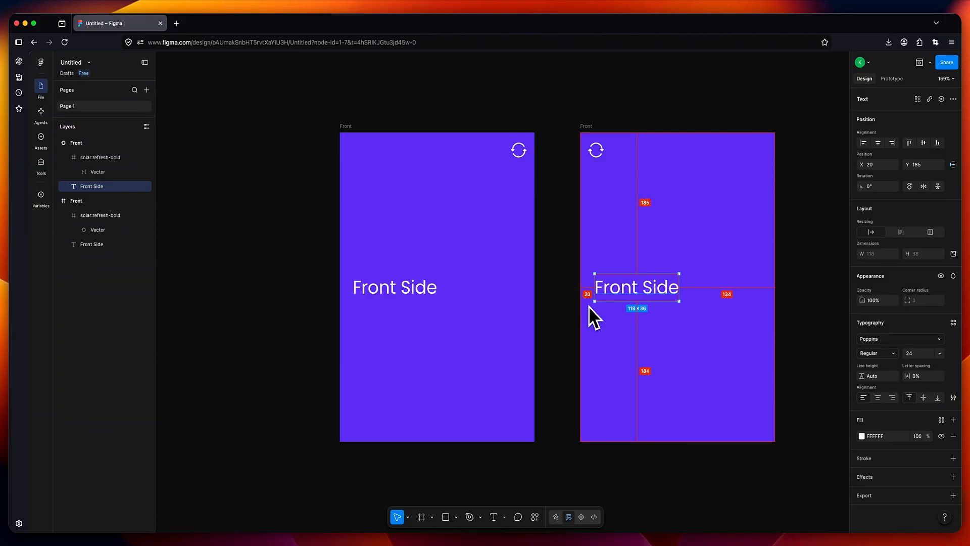
pyautogui.hotkey('alt', 'Left')
pyautogui.hotkey('alt', 'Left')
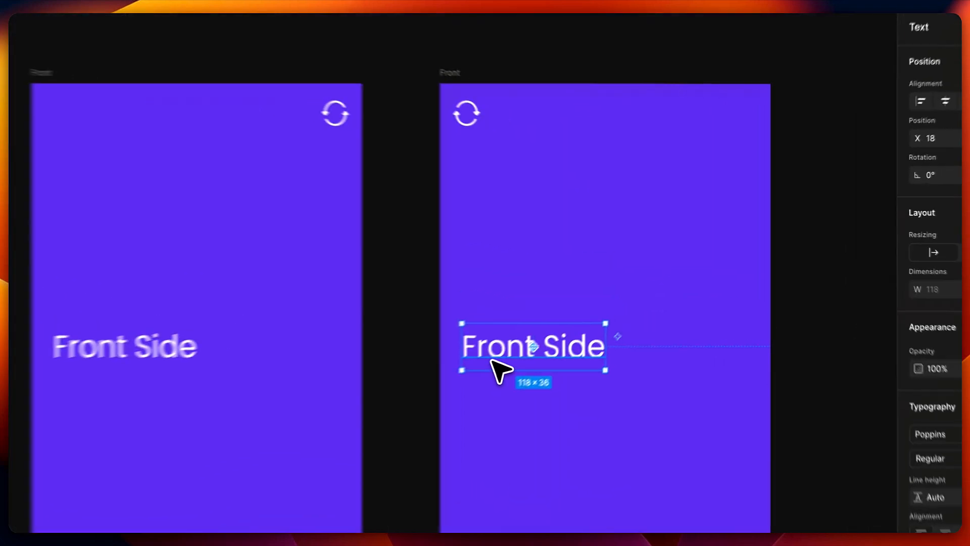
pyautogui.doubleClick(616, 292)
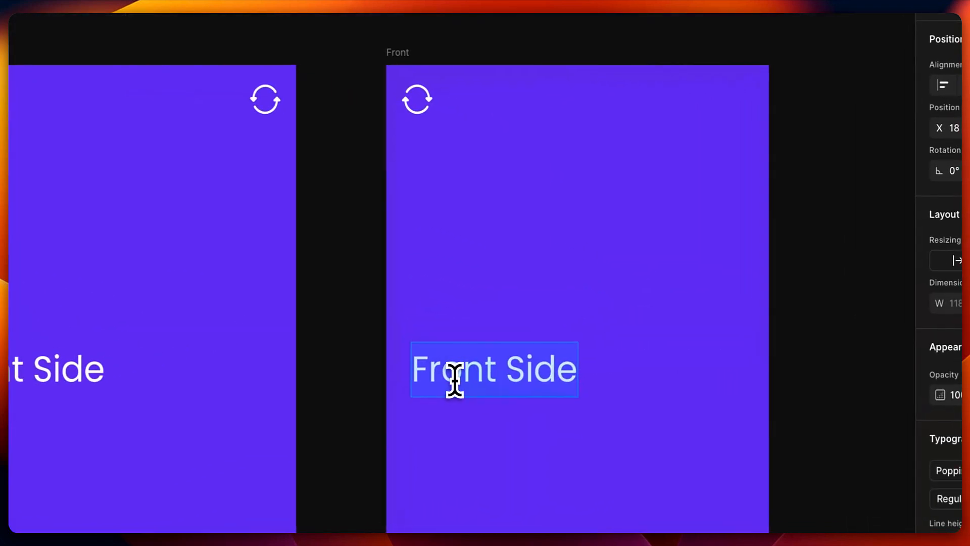
pyautogui.doubleClick(614, 292)
# - Change the copied label's text to 'Back Side'
pyautogui.write('Back')
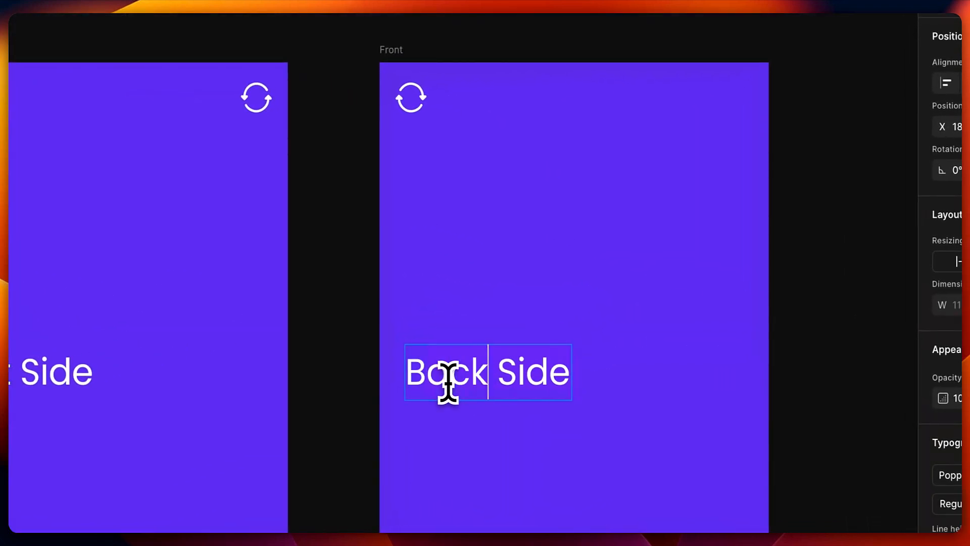
pyautogui.press('Escape')
pyautogui.click(508, 133)
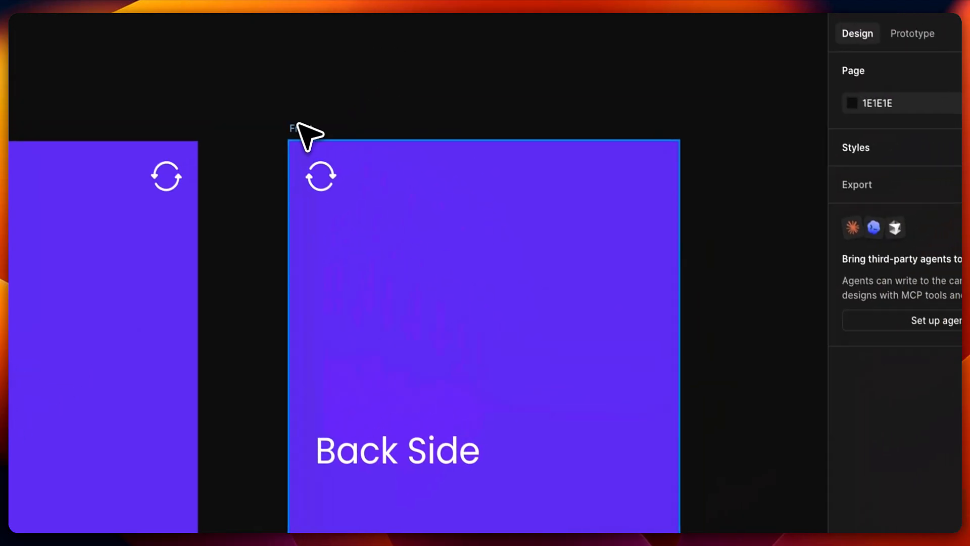
# - Make the duplicated card's fill black (000000)
pyautogui.click(390, 49)
pyautogui.click(773, 414)
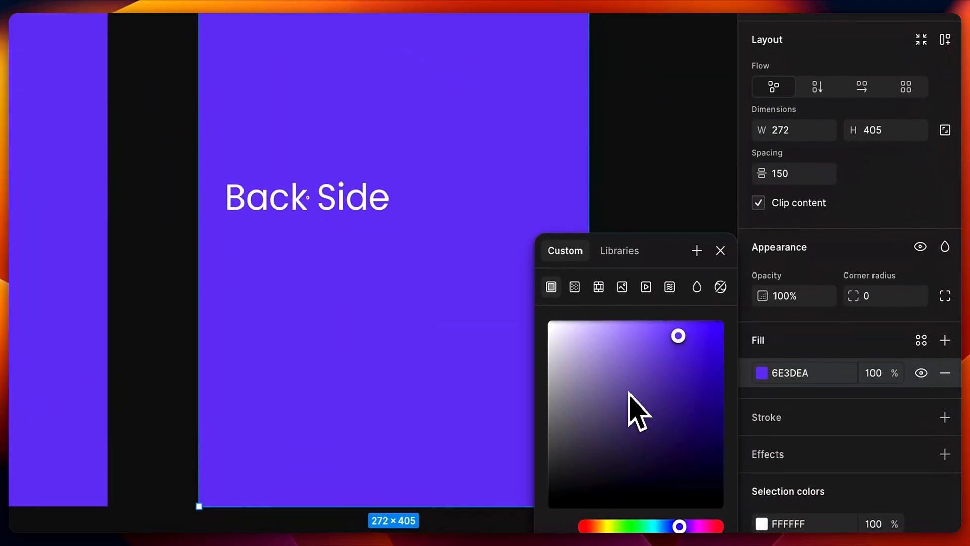
pyautogui.moveTo(628, 394); pyautogui.dragTo(515, 451)
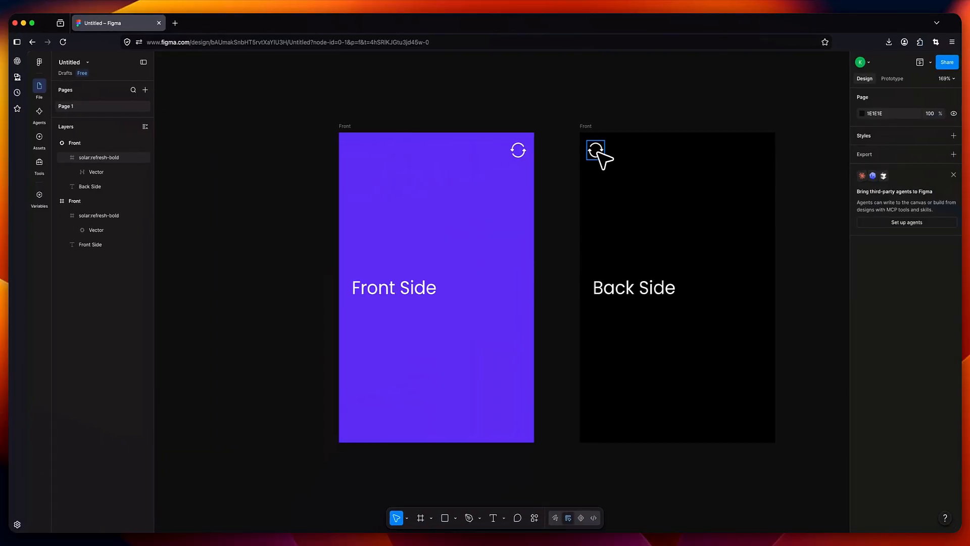
# - Replace the black card's mirrored refresh icon with a copy of the purple card's icon
pyautogui.click(603, 153)
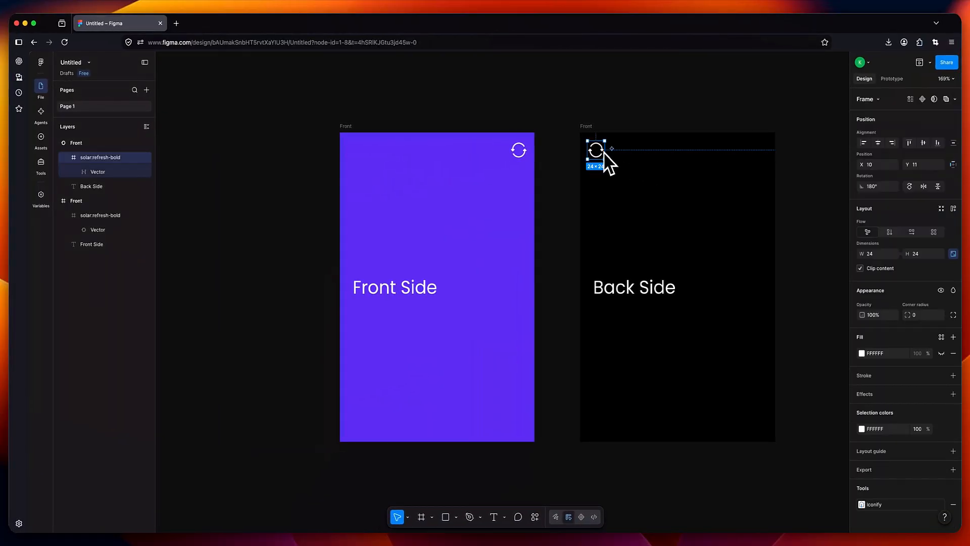
pyautogui.press('Delete')
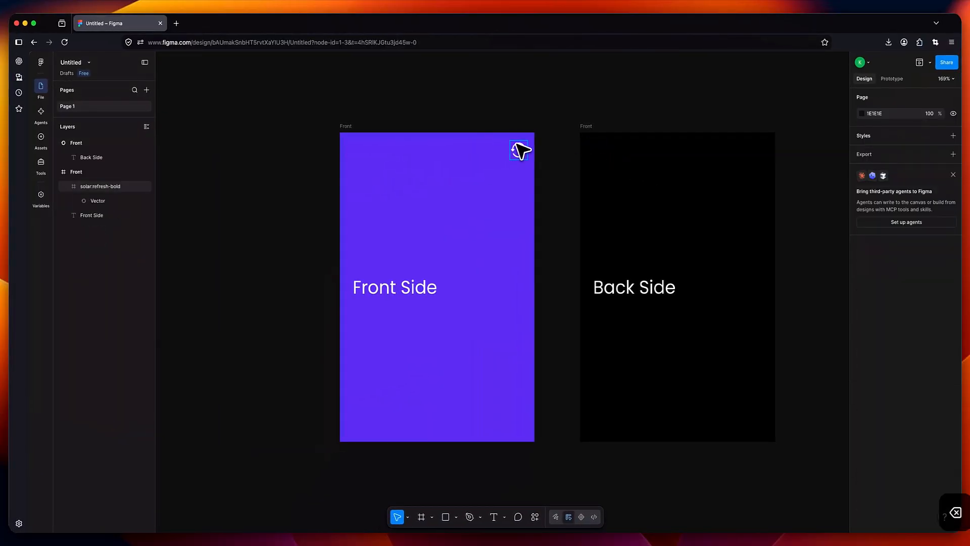
pyautogui.click(520, 149)
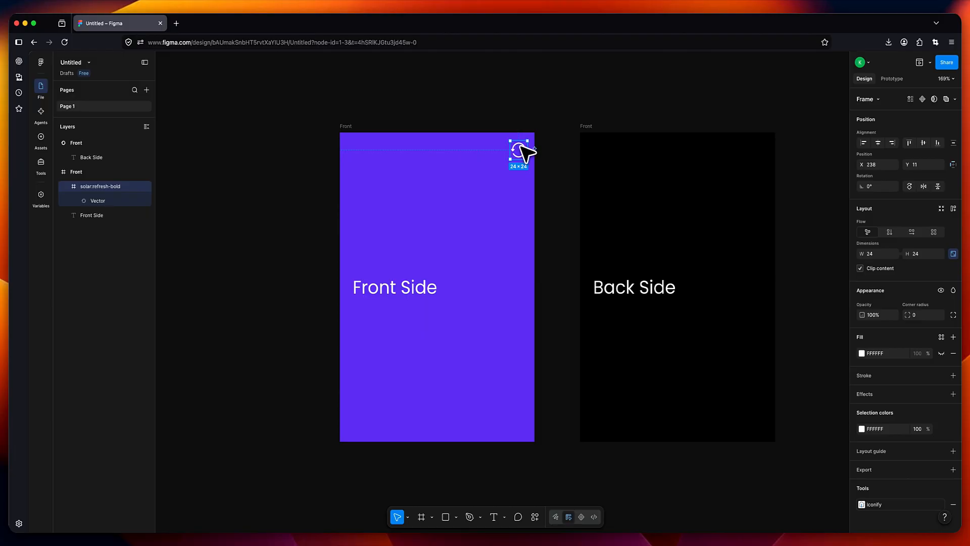
pyautogui.press('super+c')
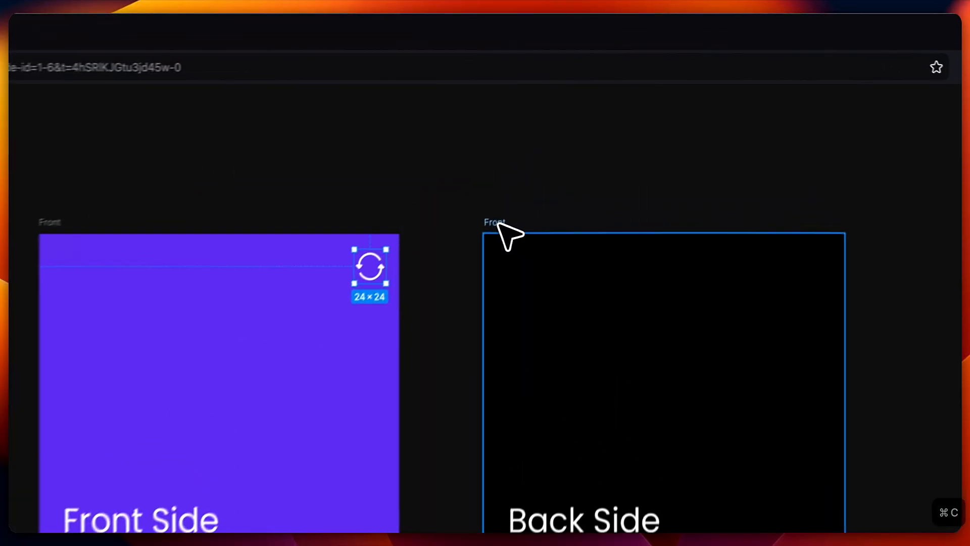
pyautogui.click(499, 225)
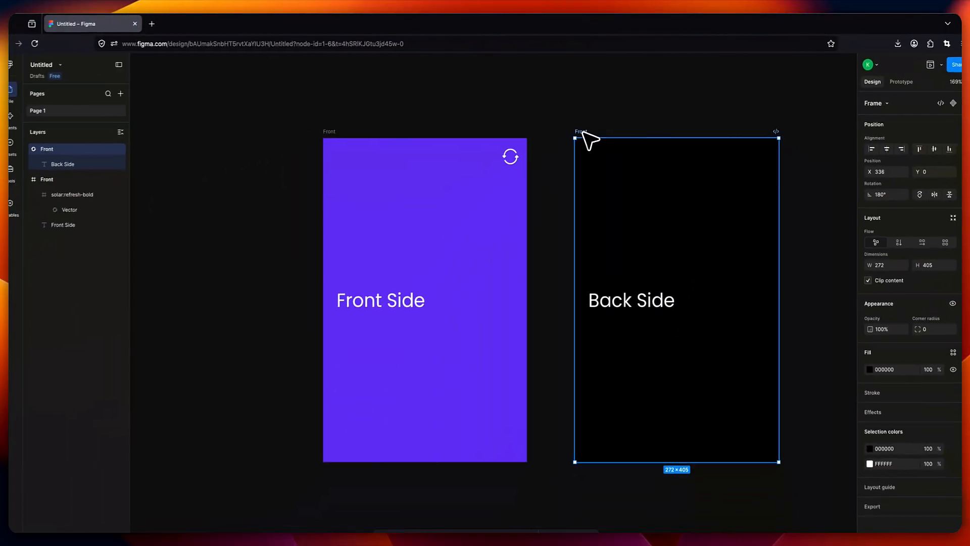
pyautogui.press('super+v')
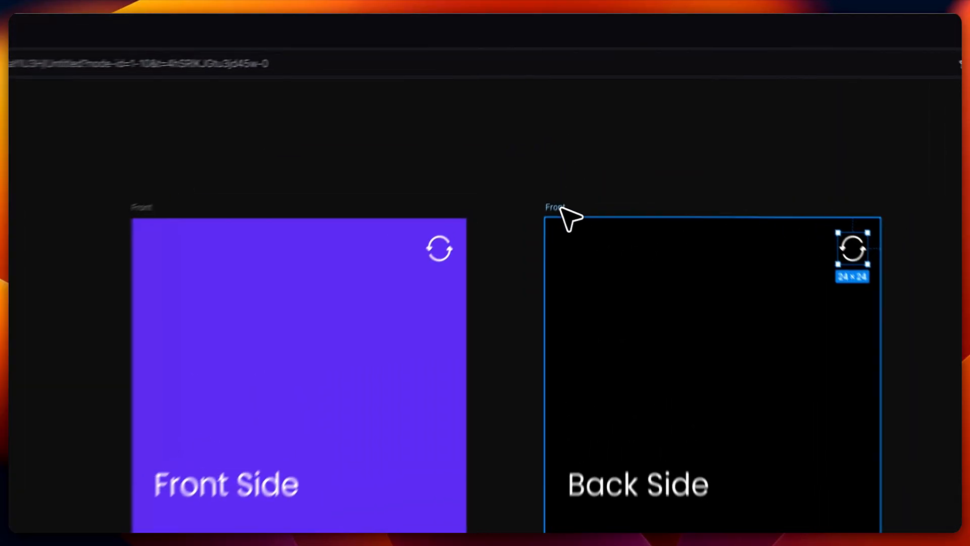
# - Rename the black card's frame to Back
pyautogui.click(589, 126)
pyautogui.hotkey('shift', 'b')
pyautogui.write('Back')
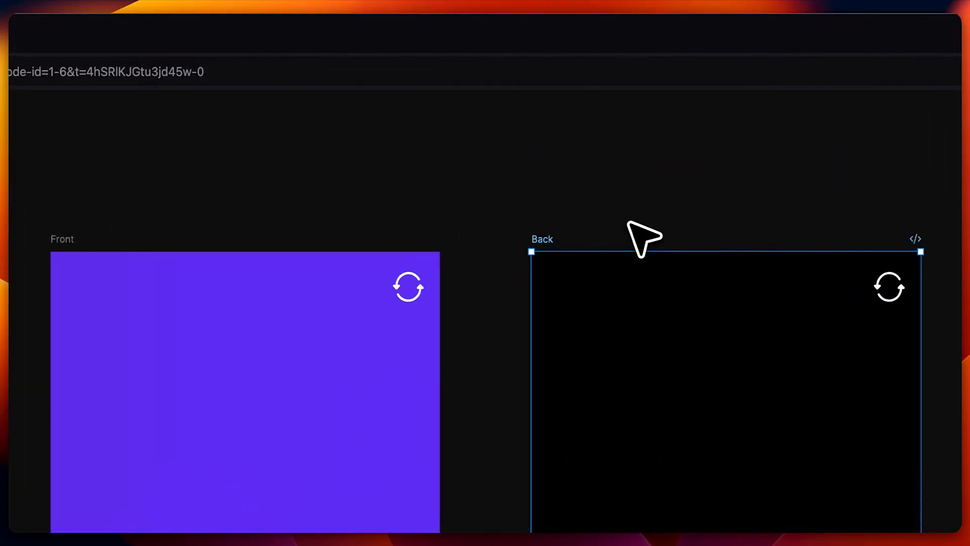
pyautogui.click(627, 176)
pyautogui.moveTo(710, 203); pyautogui.dragTo(640, 189)
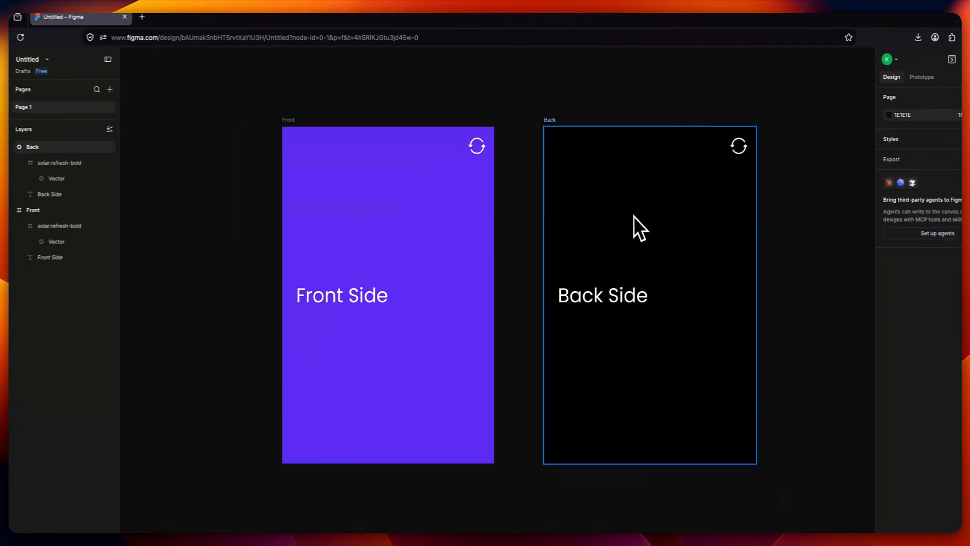
# - Collapse the Front and Back frame layers and drag Front above Back in the Layers panel
pyautogui.scroll(-3, 632, 216)
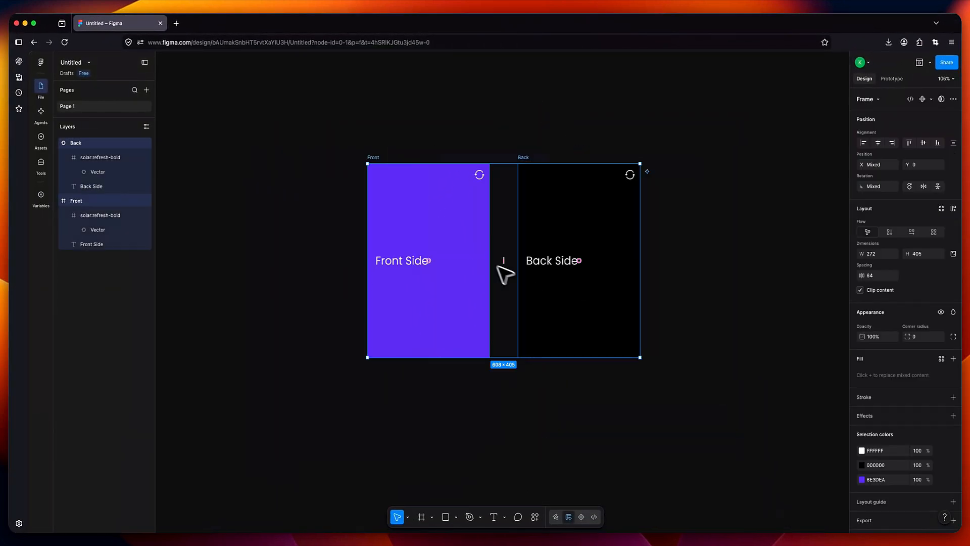
pyautogui.click(517, 201)
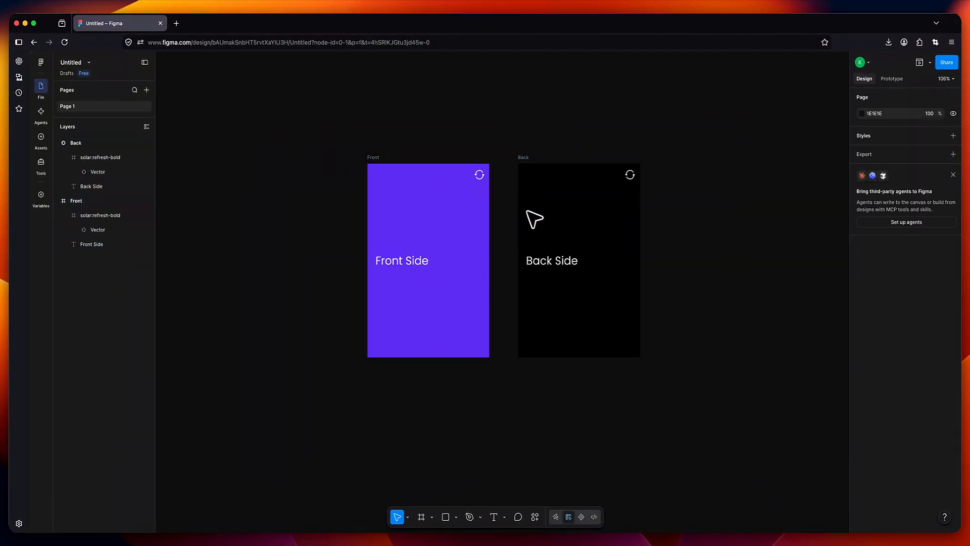
pyautogui.click(58, 202)
pyautogui.click(80, 202)
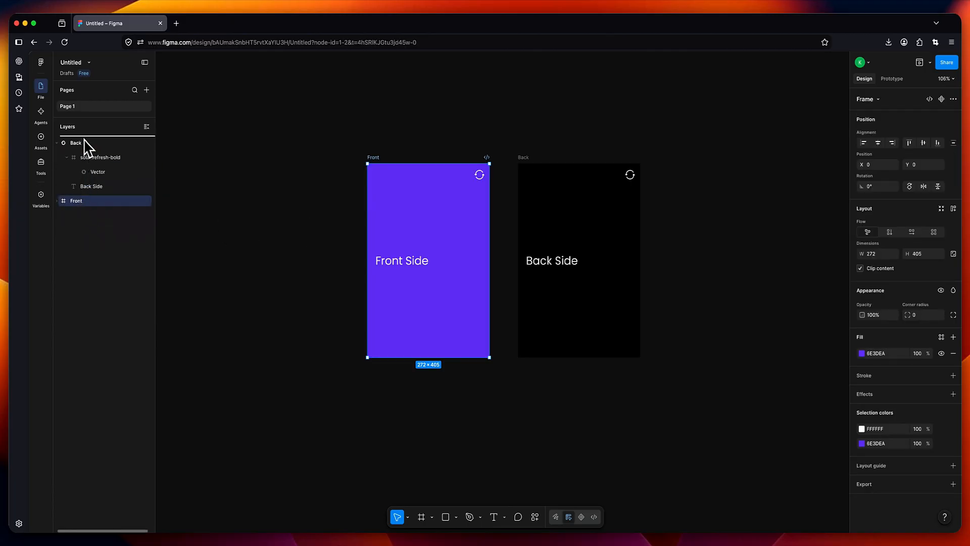
pyautogui.moveTo(83, 141); pyautogui.dragTo(86, 143)
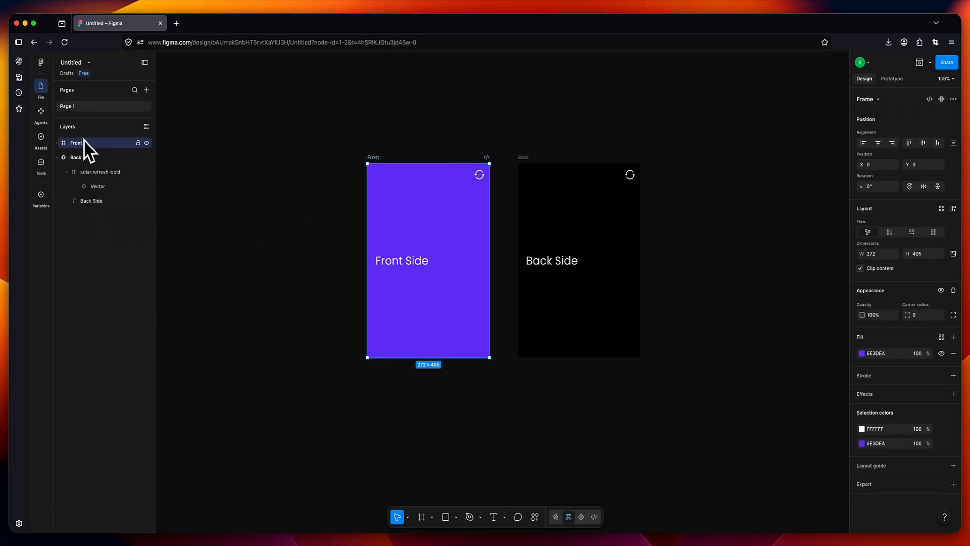
pyautogui.click(56, 160)
pyautogui.click(364, 163)
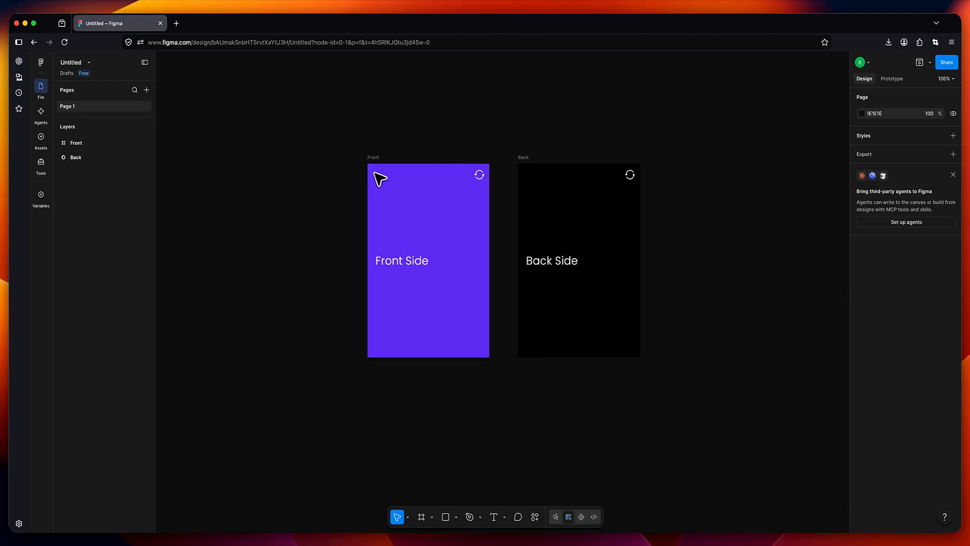
# - Duplicate both the Front and Back cards below the originals
pyautogui.moveTo(341, 135); pyautogui.dragTo(684, 385)
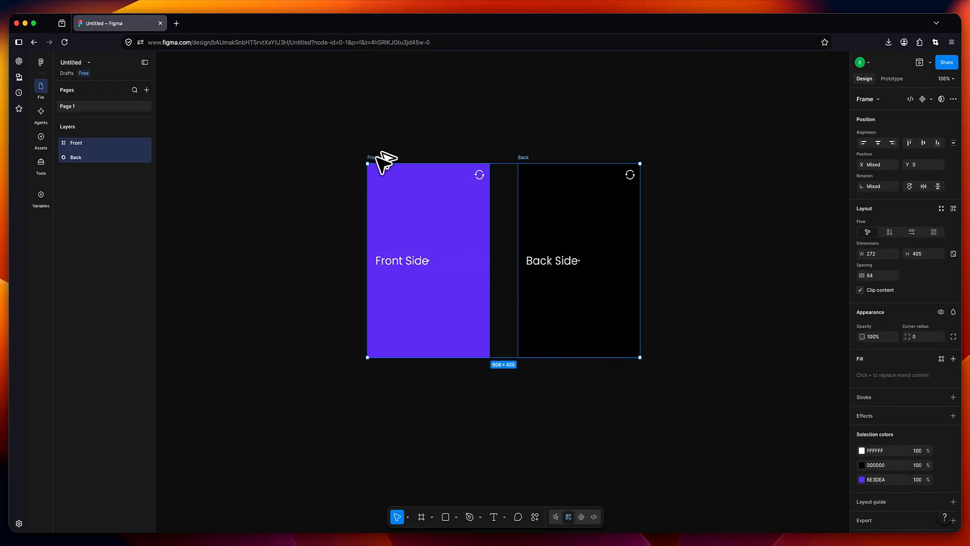
pyautogui.moveTo(381, 158); pyautogui.dragTo(405, 380)
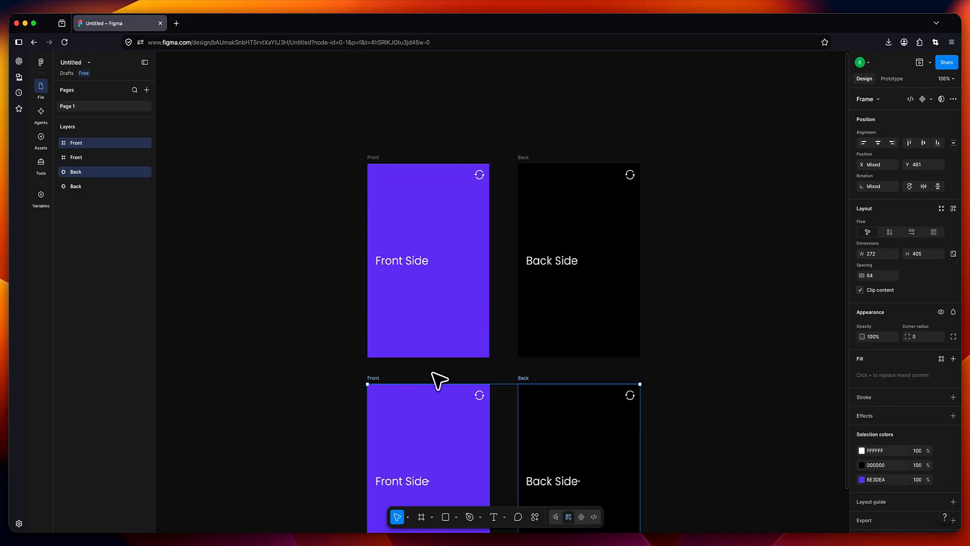
pyautogui.scroll(-4, 439, 379)
pyautogui.click(328, 289)
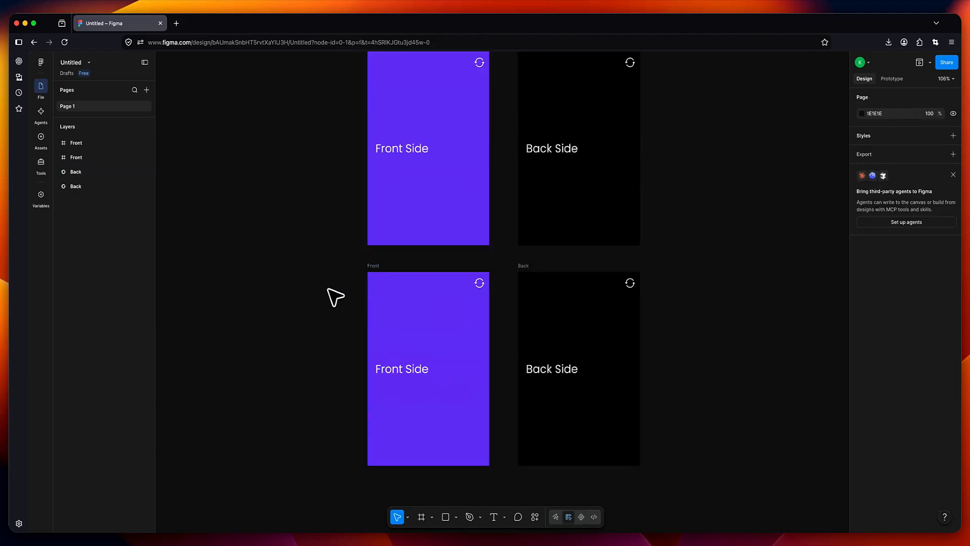
# - Swap the lower copies so the black card sits left and the purple card right
pyautogui.moveTo(335, 258); pyautogui.dragTo(503, 489)
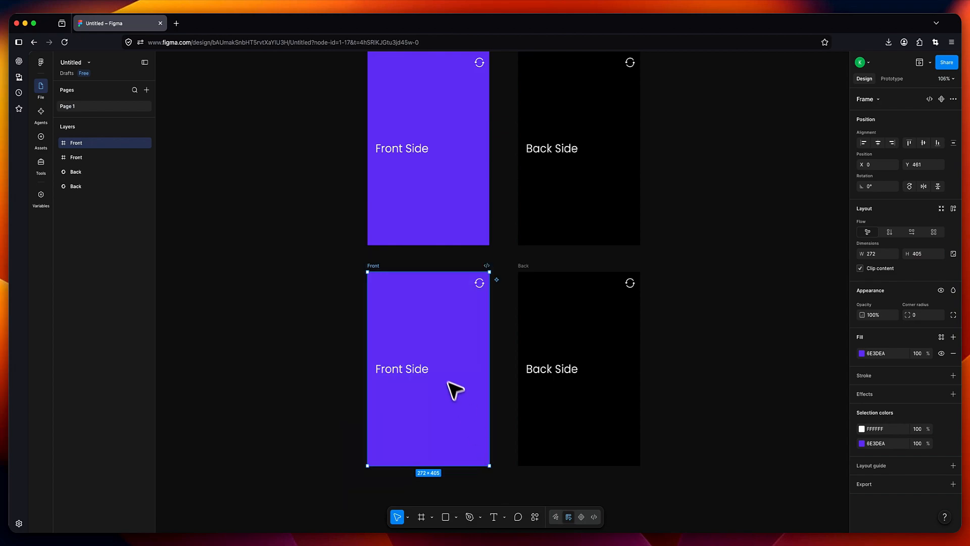
pyautogui.moveTo(378, 274); pyautogui.dragTo(691, 274)
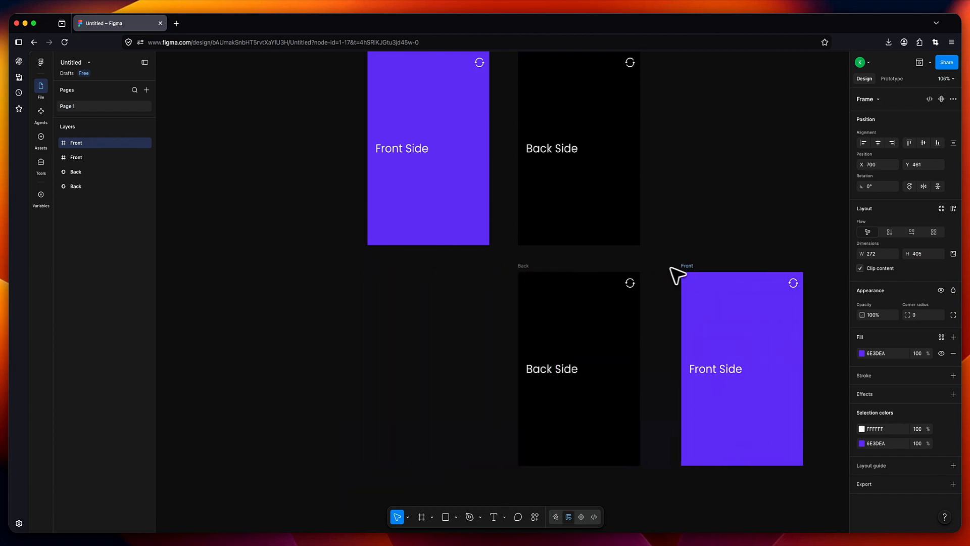
pyautogui.moveTo(496, 258); pyautogui.dragTo(647, 485)
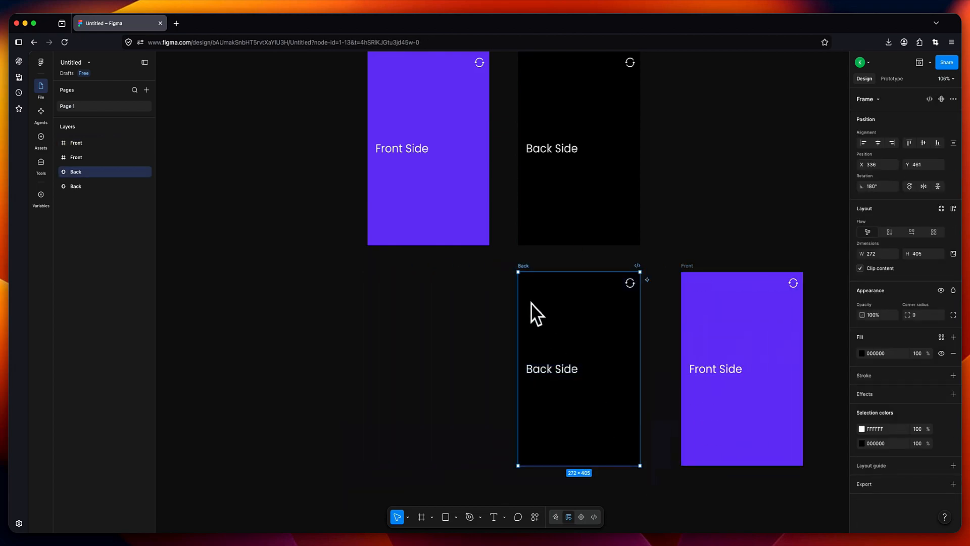
pyautogui.moveTo(524, 267); pyautogui.dragTo(374, 267)
pyautogui.moveTo(652, 266); pyautogui.dragTo(823, 494)
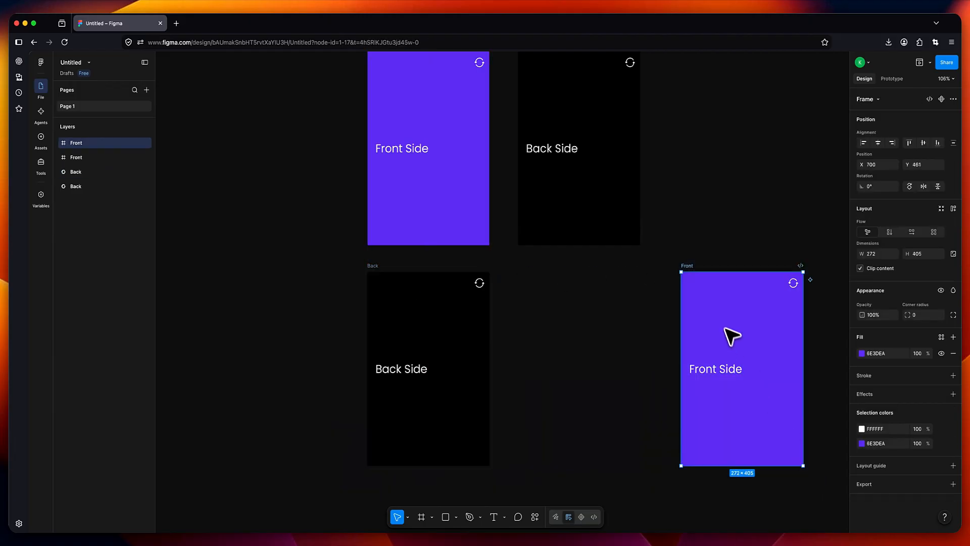
pyautogui.moveTo(687, 266); pyautogui.dragTo(526, 274)
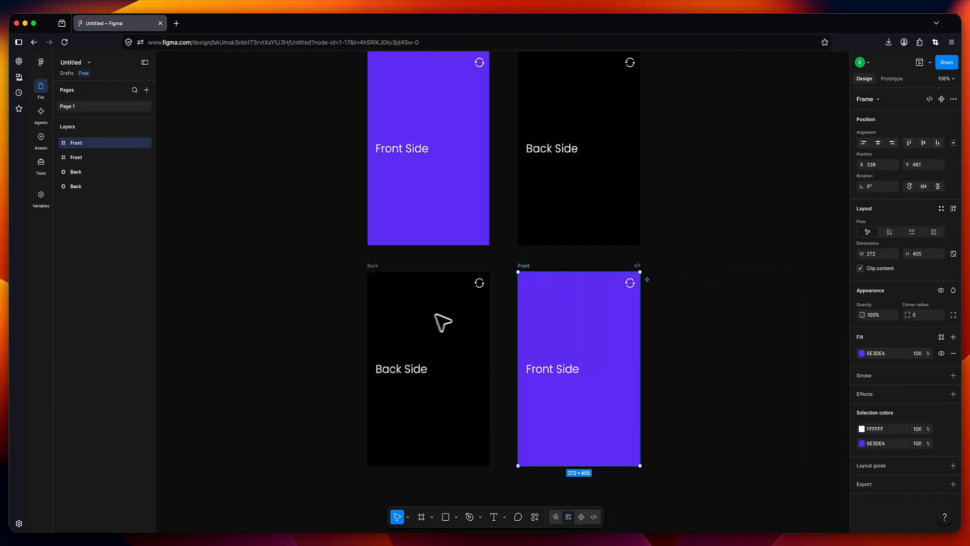
pyautogui.click(330, 327)
# - Move the lower Back copy's layer up the layer list
pyautogui.scroll(-1, 342, 309)
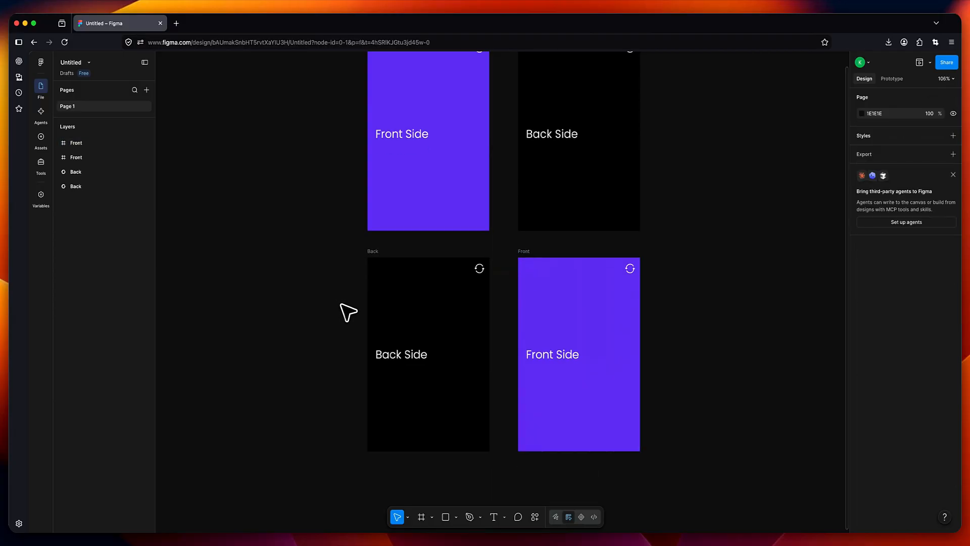
pyautogui.scroll(2, 349, 304)
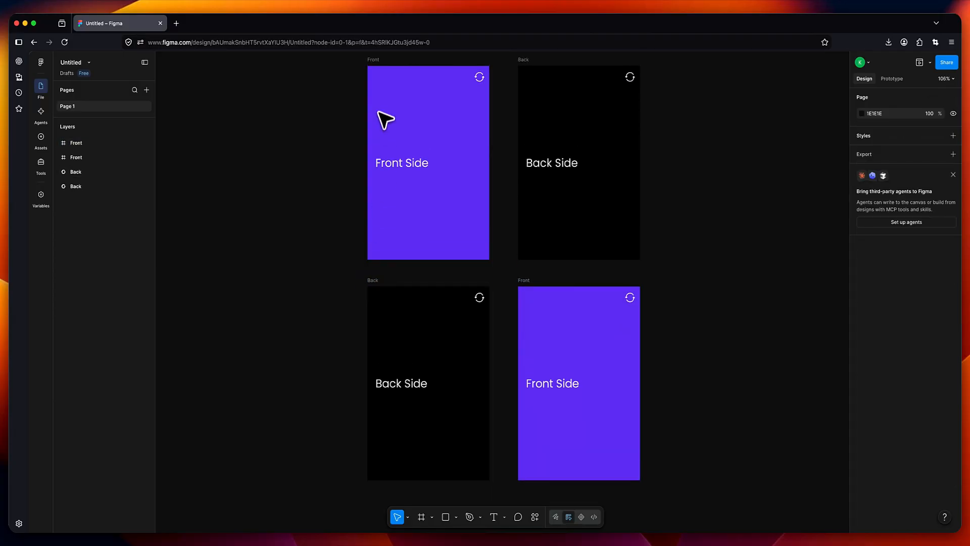
pyautogui.click(376, 69)
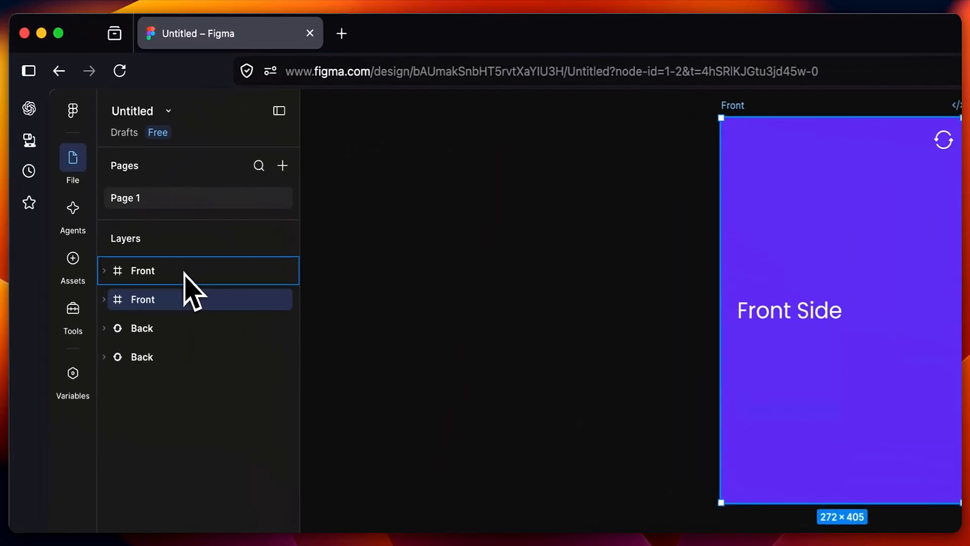
pyautogui.moveTo(184, 273); pyautogui.dragTo(186, 268)
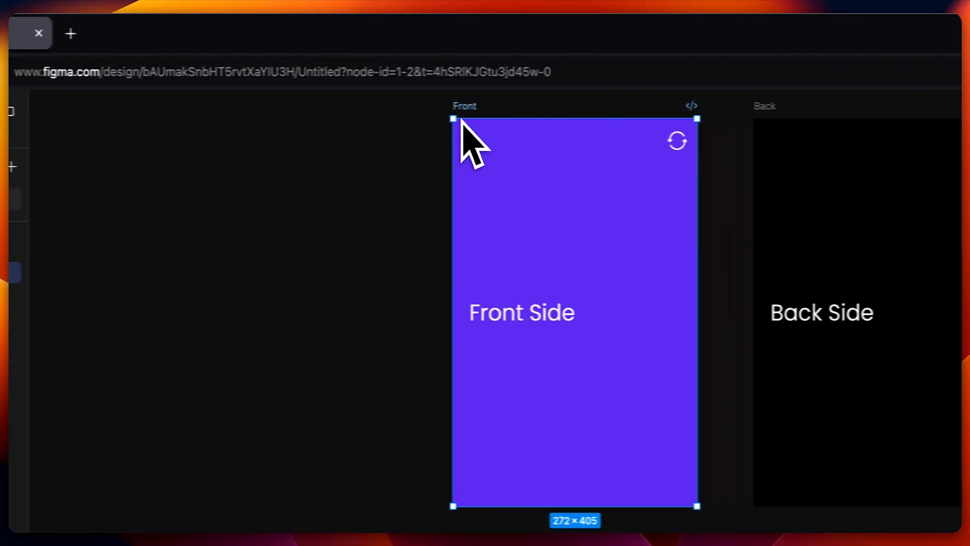
pyautogui.click(725, 191)
pyautogui.click(653, 107)
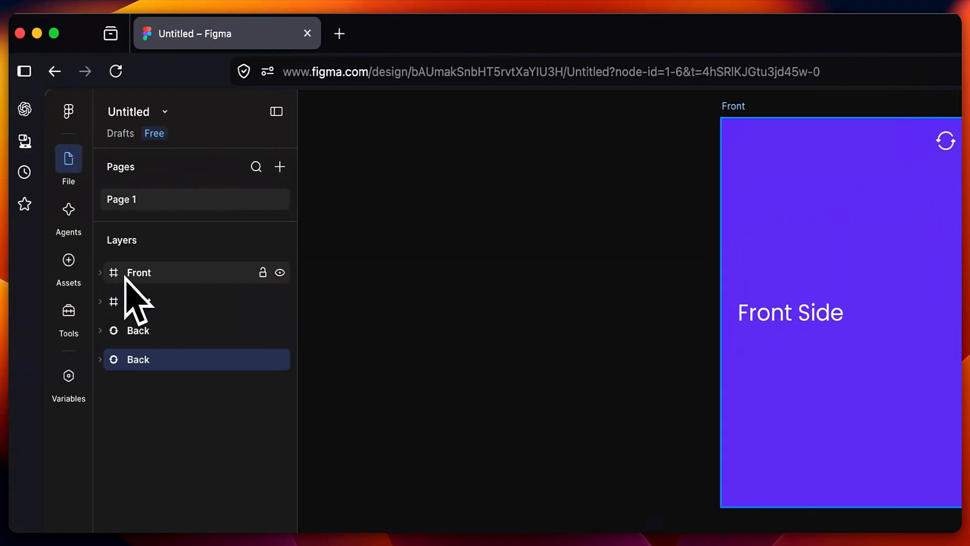
pyautogui.moveTo(141, 364); pyautogui.dragTo(158, 295)
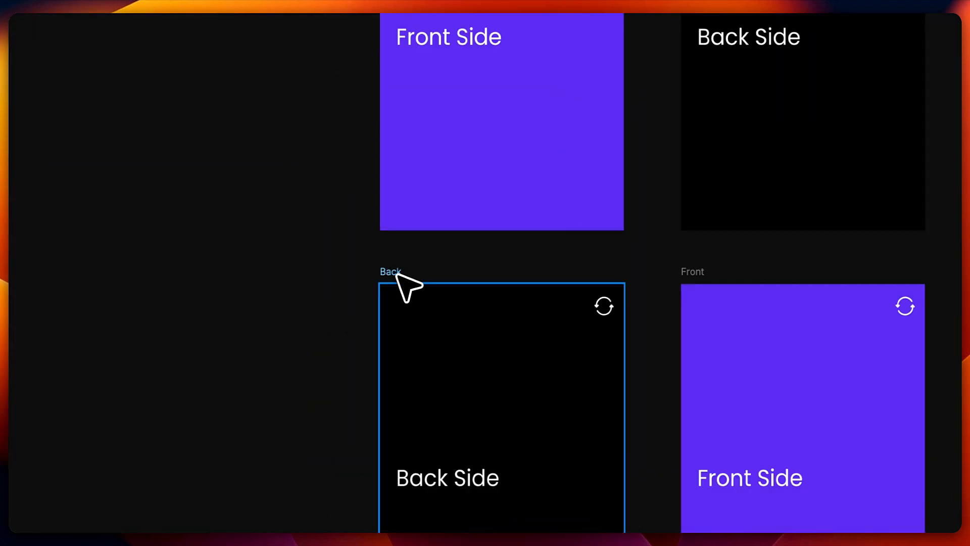
# - Rename the lower-left black card Front and the lower-right purple card Back, reordering their layers
pyautogui.click(397, 276)
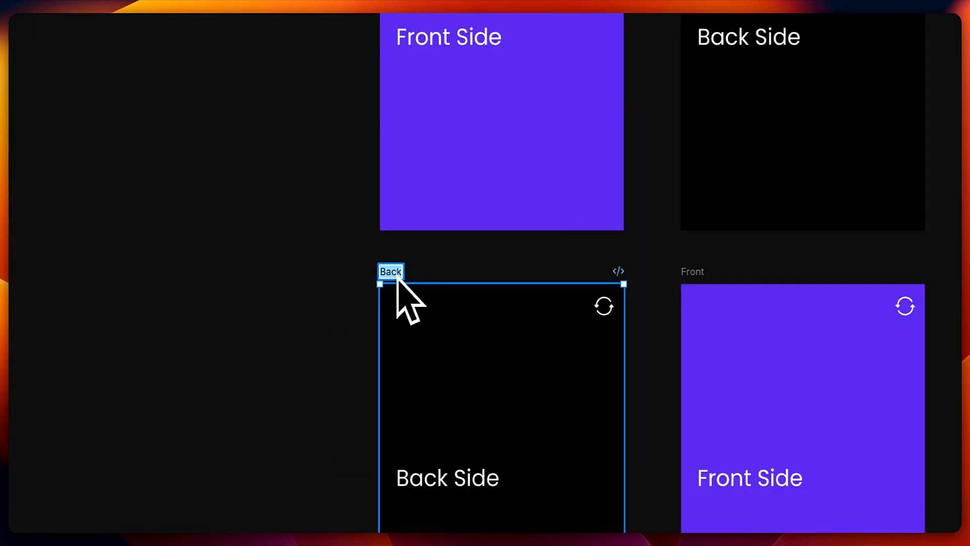
pyautogui.write('Front')
pyautogui.press('Return')
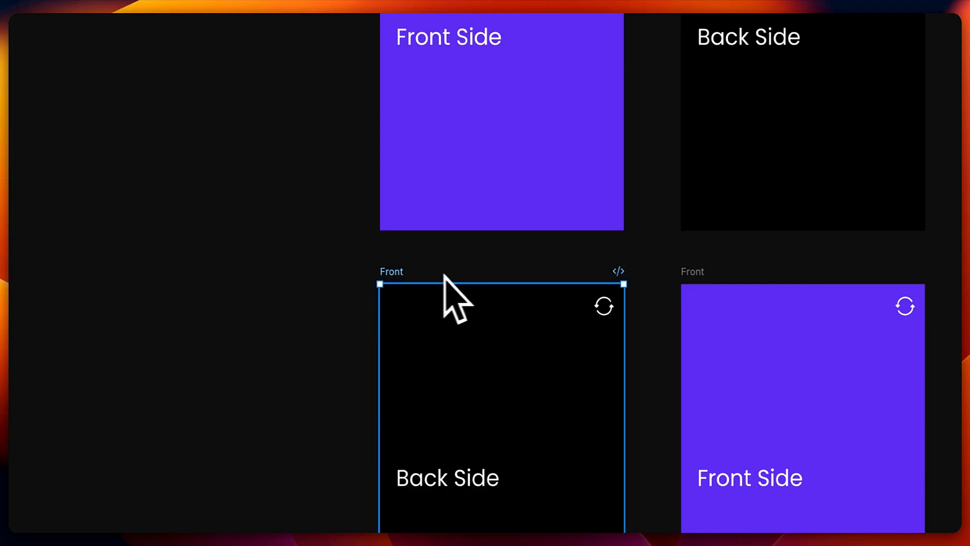
pyautogui.doubleClick(700, 273)
pyautogui.write('Back')
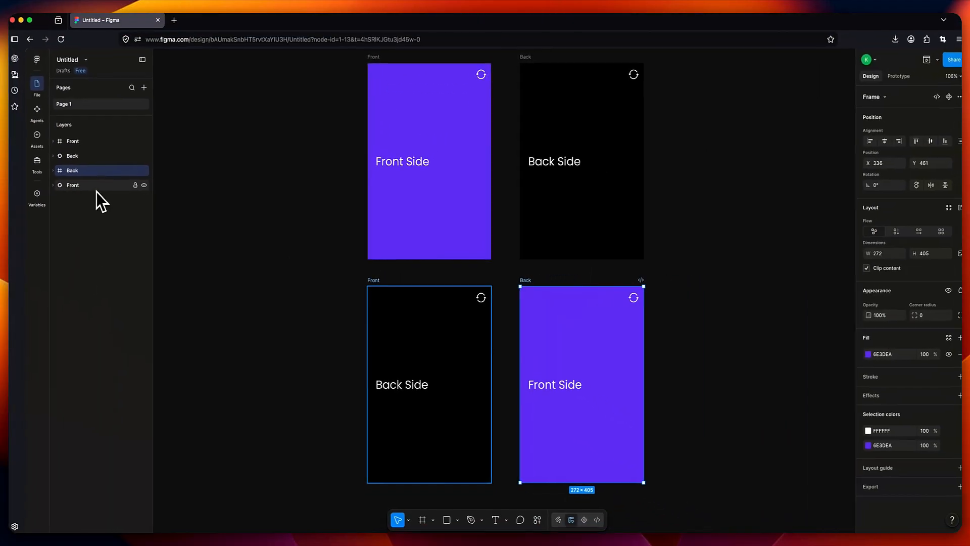
pyautogui.moveTo(97, 191); pyautogui.dragTo(99, 174)
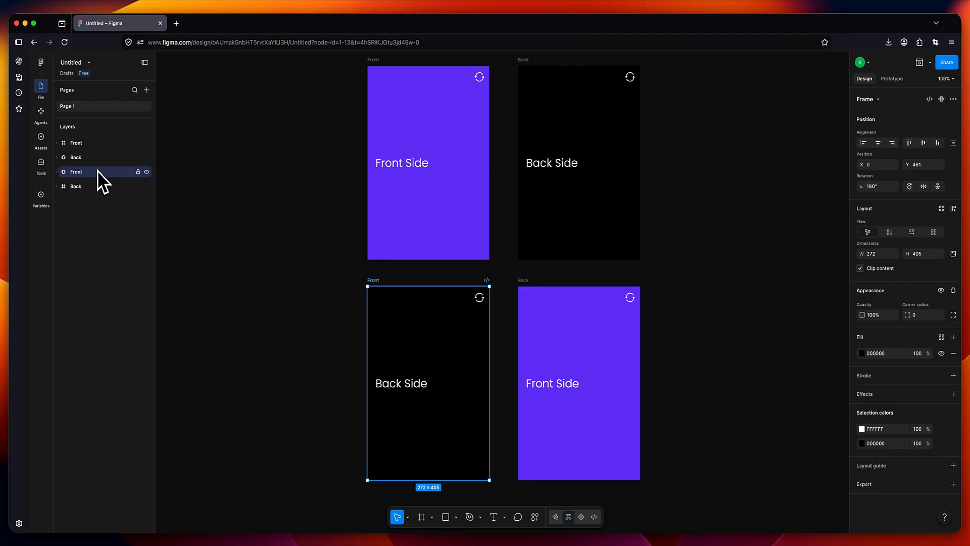
pyautogui.click(319, 261)
# - Marquee-select the top Front and Back frames together
pyautogui.scroll(-1, 321, 261)
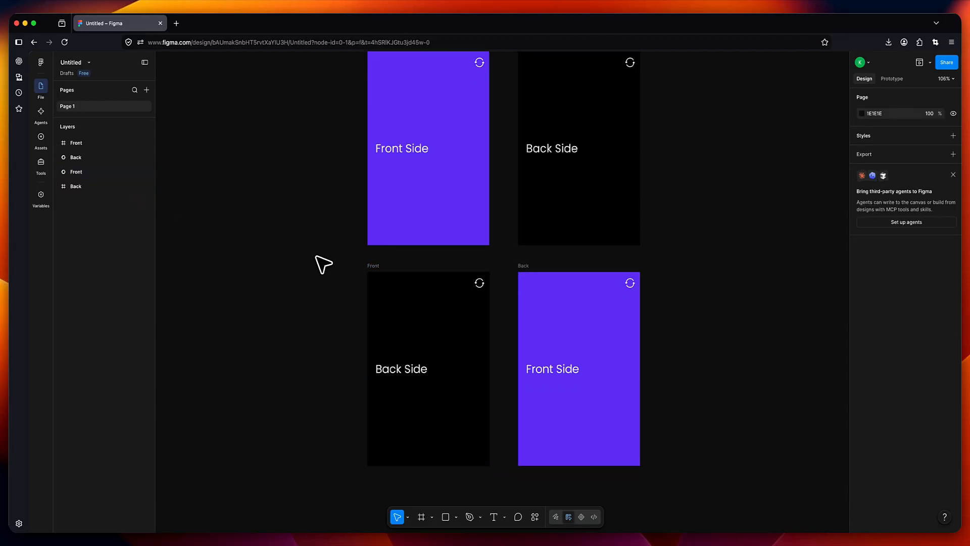
pyautogui.scroll(1, 322, 260)
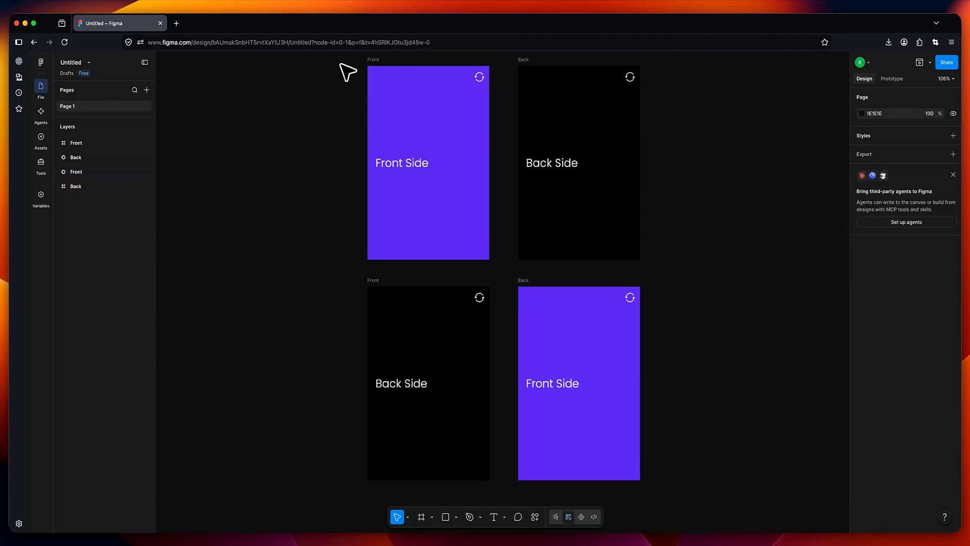
pyautogui.moveTo(344, 62); pyautogui.dragTo(672, 268)
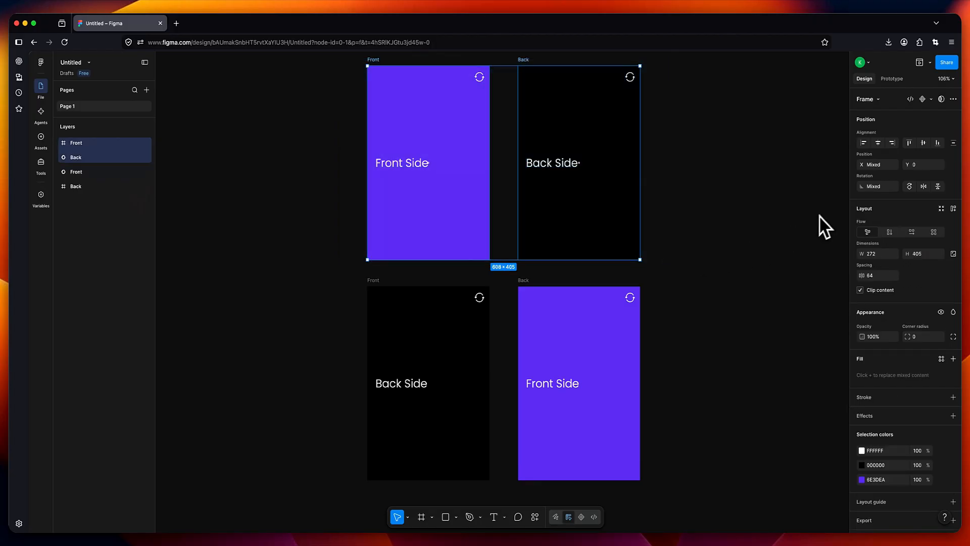
# - Center-align the top and the bottom Front/Back card pairs onto each other
pyautogui.click(879, 144)
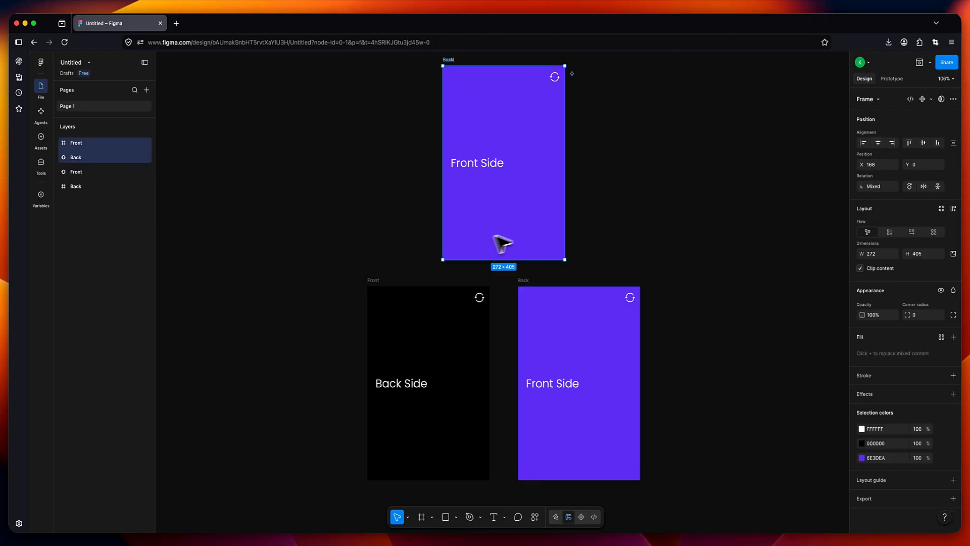
pyautogui.moveTo(340, 278); pyautogui.dragTo(675, 508)
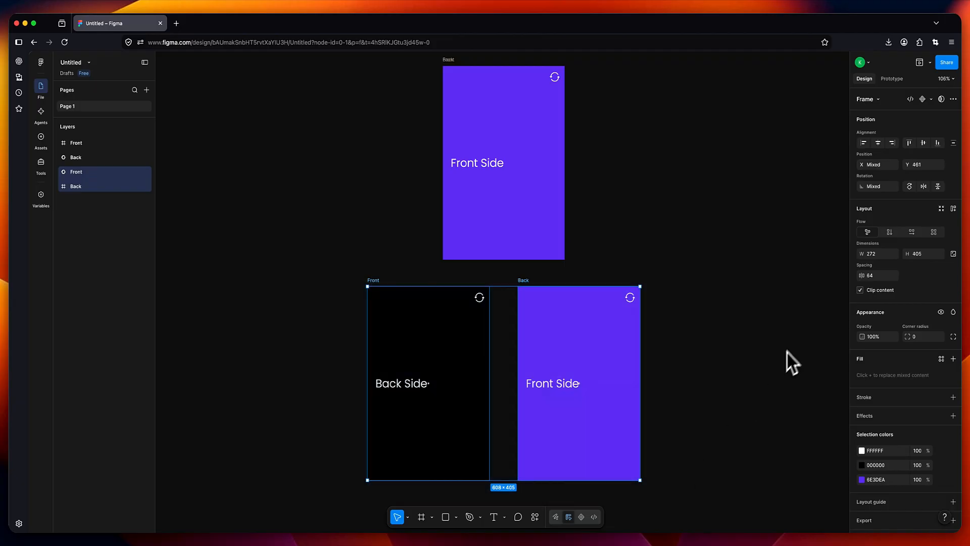
pyautogui.click(878, 143)
pyautogui.click(657, 202)
# - Turn the stacked top Front and Back cards into Component 1
pyautogui.scroll(1, 645, 208)
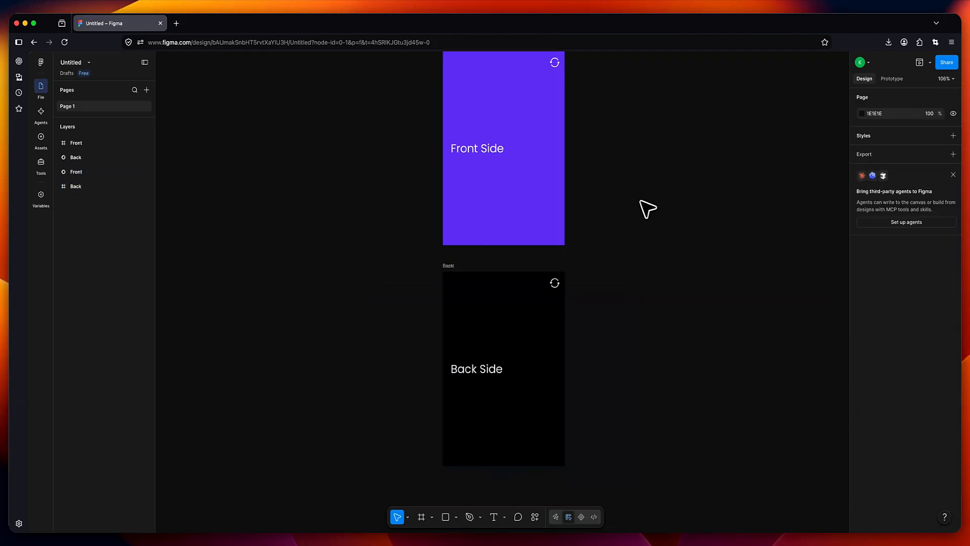
pyautogui.moveTo(425, 76); pyautogui.dragTo(589, 277)
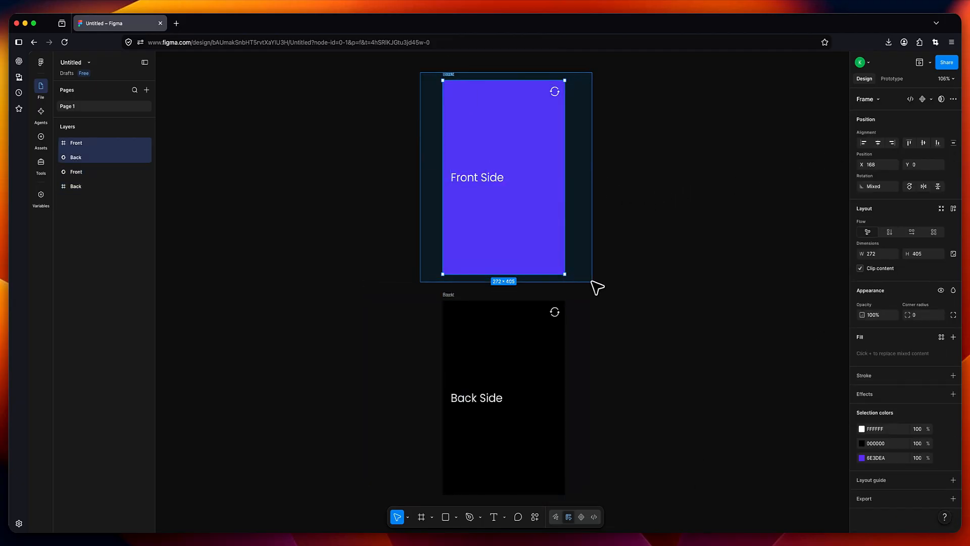
pyautogui.rightClick(536, 207)
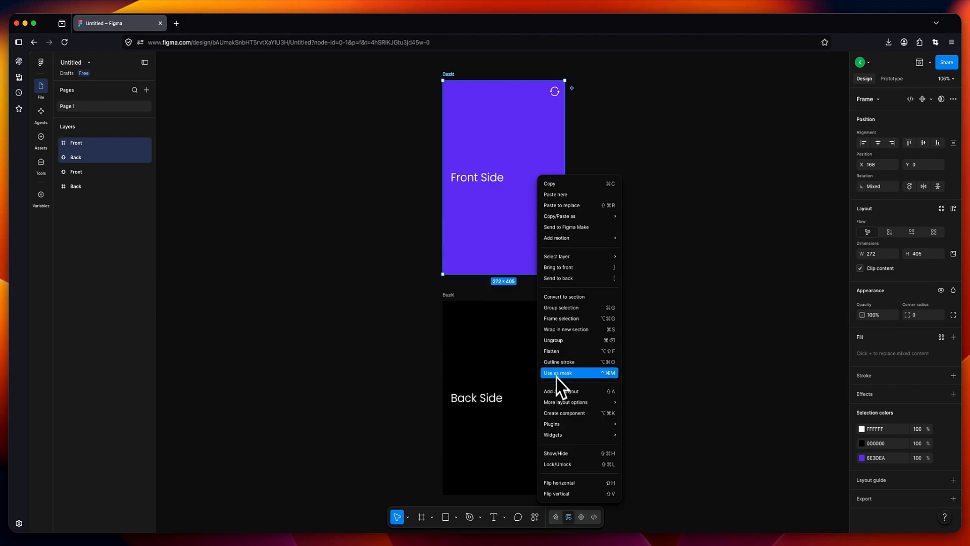
pyautogui.click(558, 415)
# - Turn the stacked bottom Back Side cards into Component 2
pyautogui.click(431, 332)
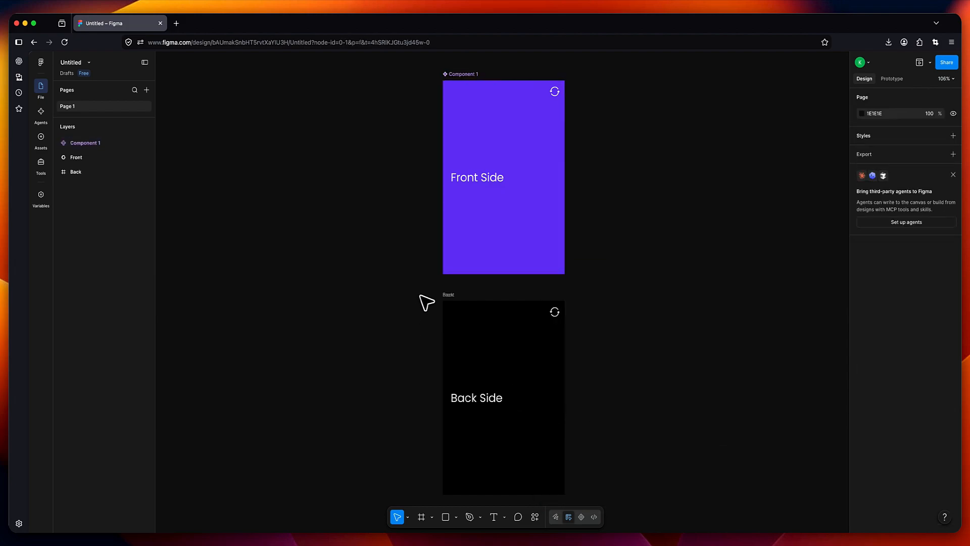
pyautogui.moveTo(423, 295); pyautogui.dragTo(583, 507)
pyautogui.rightClick(526, 424)
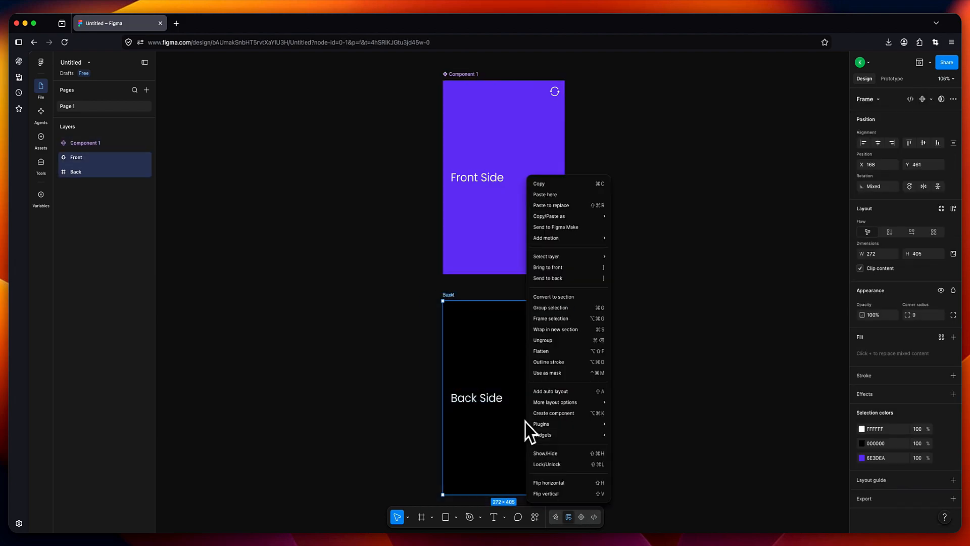
pyautogui.click(554, 416)
# - Combine both components as variants into Component 3 and select the Front Side variant
pyautogui.click(409, 79)
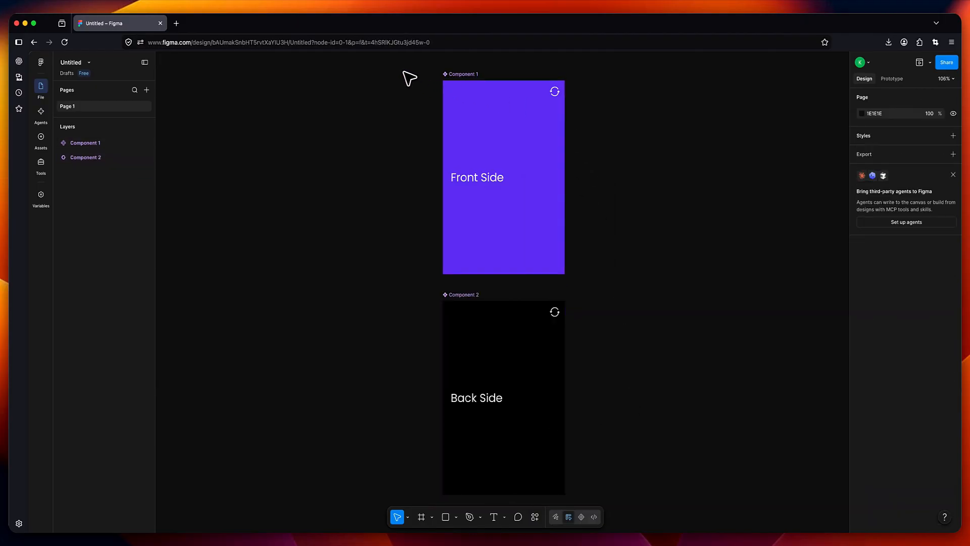
pyautogui.moveTo(404, 71); pyautogui.dragTo(624, 497)
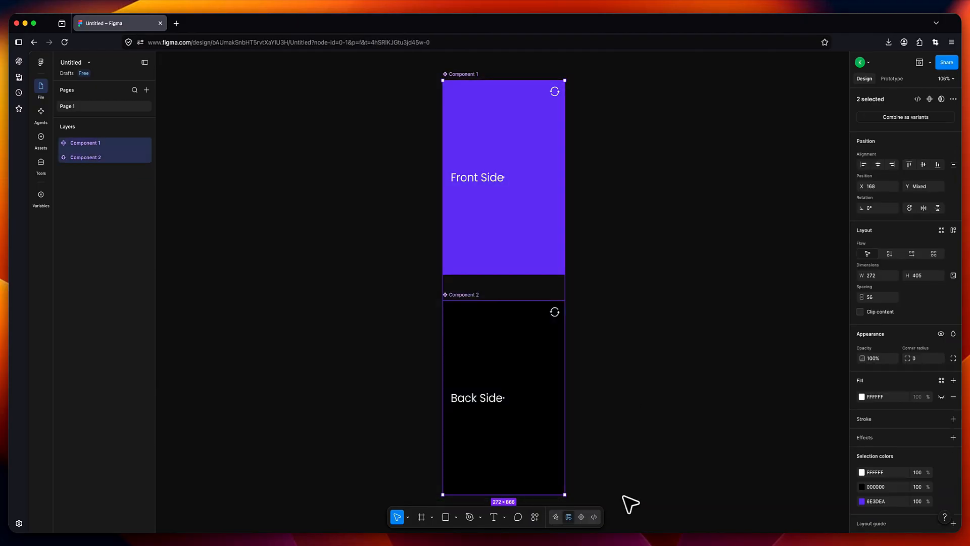
pyautogui.click(899, 130)
pyautogui.click(693, 224)
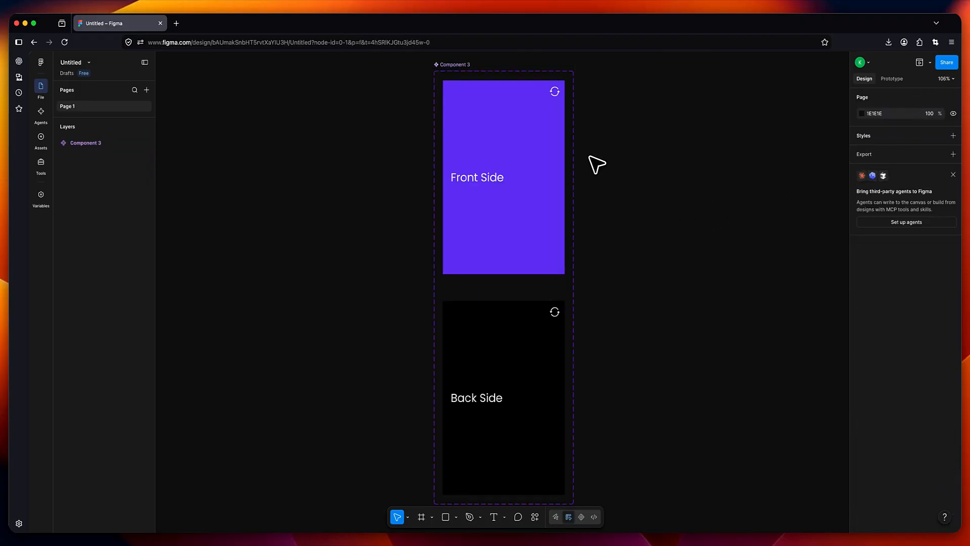
pyautogui.click(529, 133)
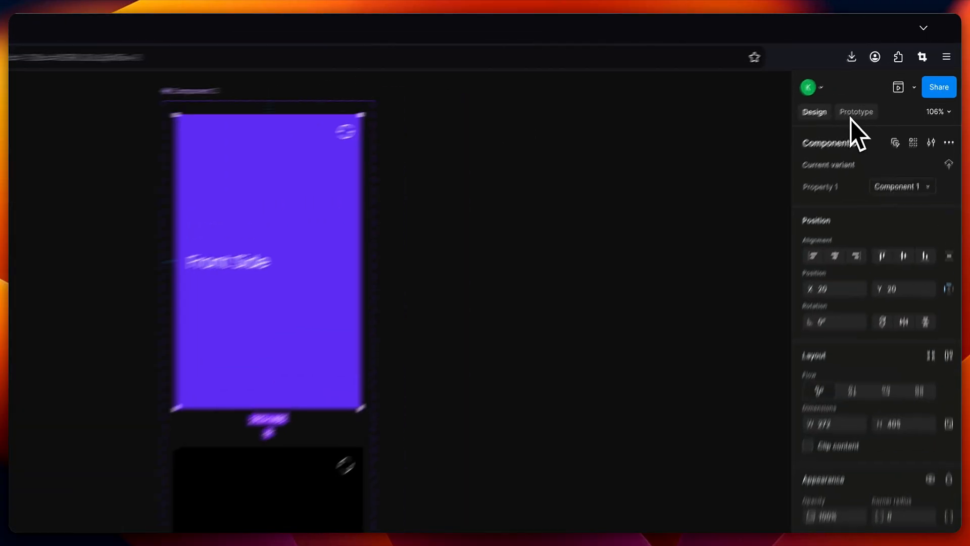
# - Link the Front Side variant to Back Side on click with a Smart animate transition
pyautogui.click(852, 116)
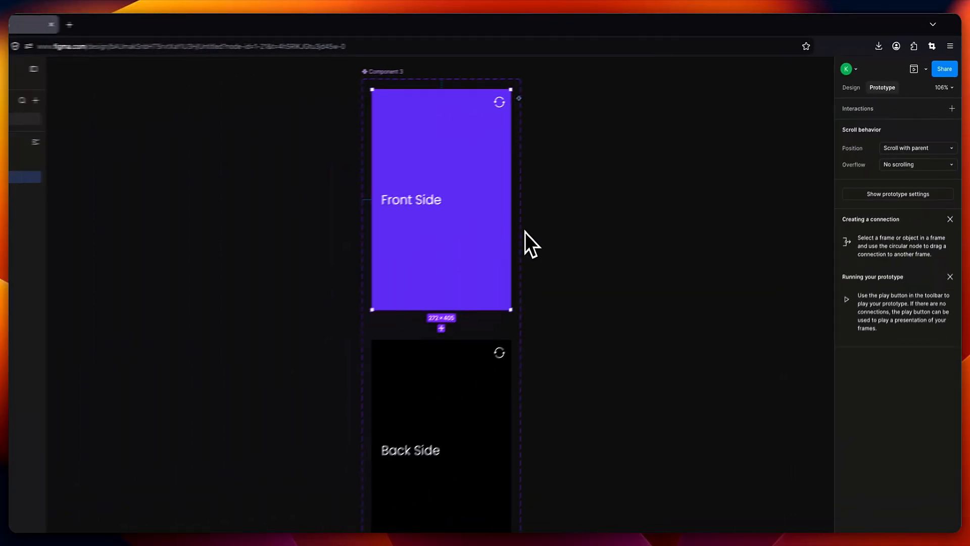
pyautogui.moveTo(512, 210)
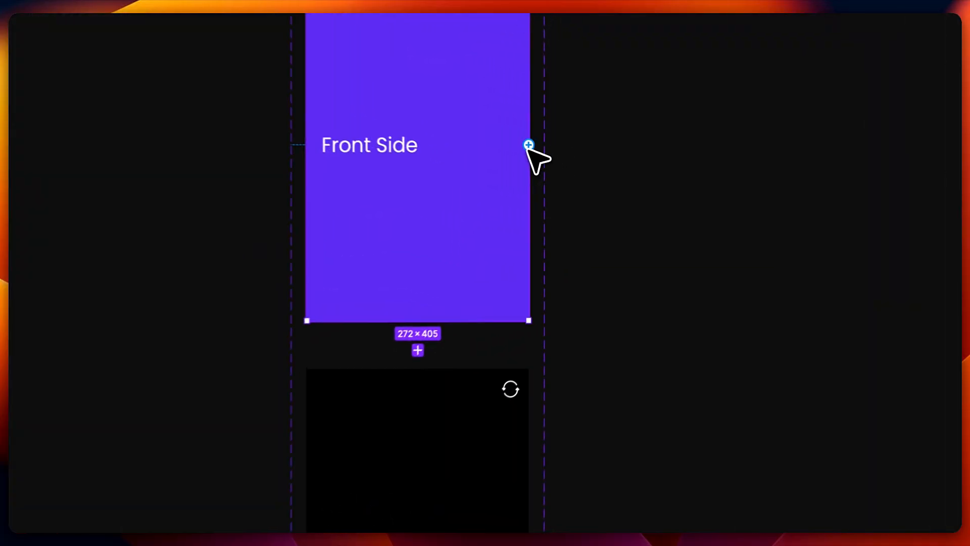
pyautogui.moveTo(564, 177); pyautogui.dragTo(527, 332)
pyautogui.moveTo(303, 347); pyautogui.dragTo(672, 217)
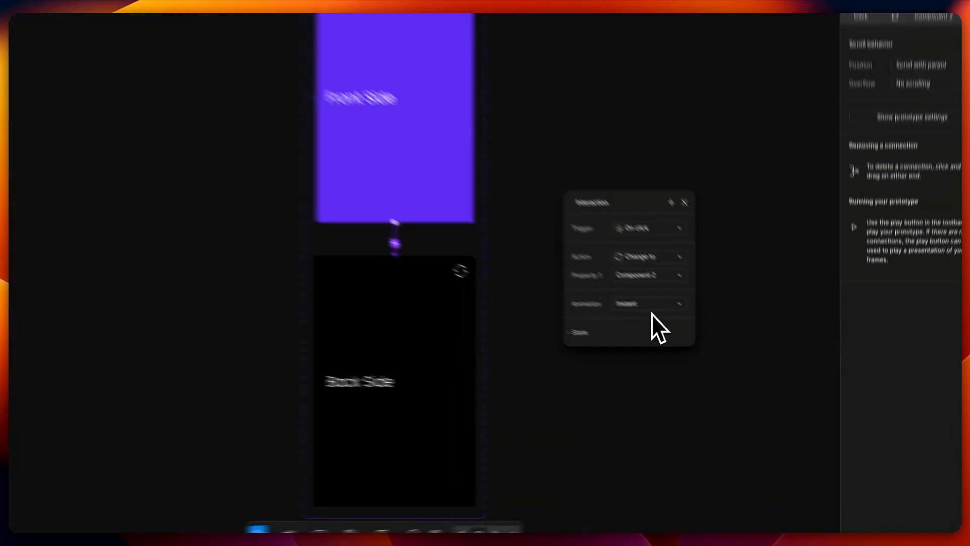
pyautogui.click(703, 337)
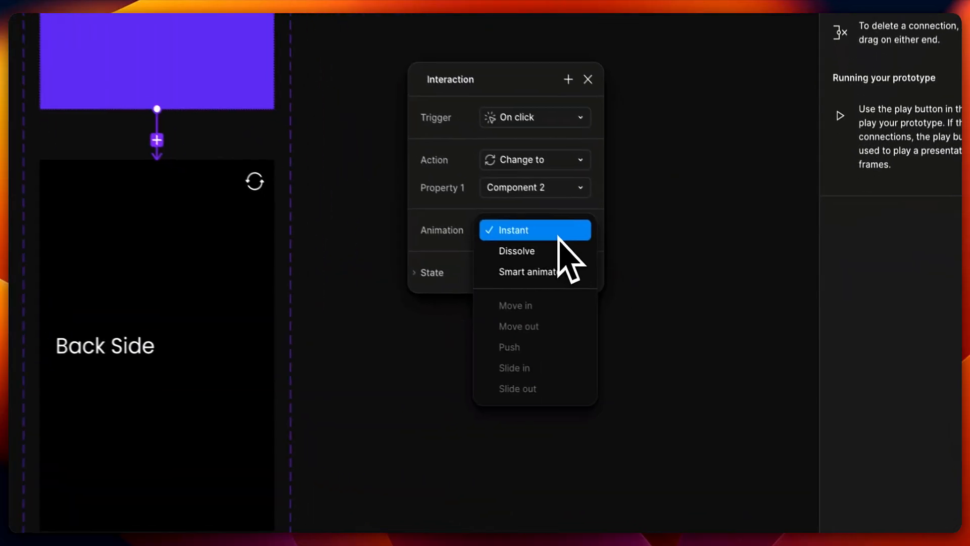
pyautogui.click(498, 264)
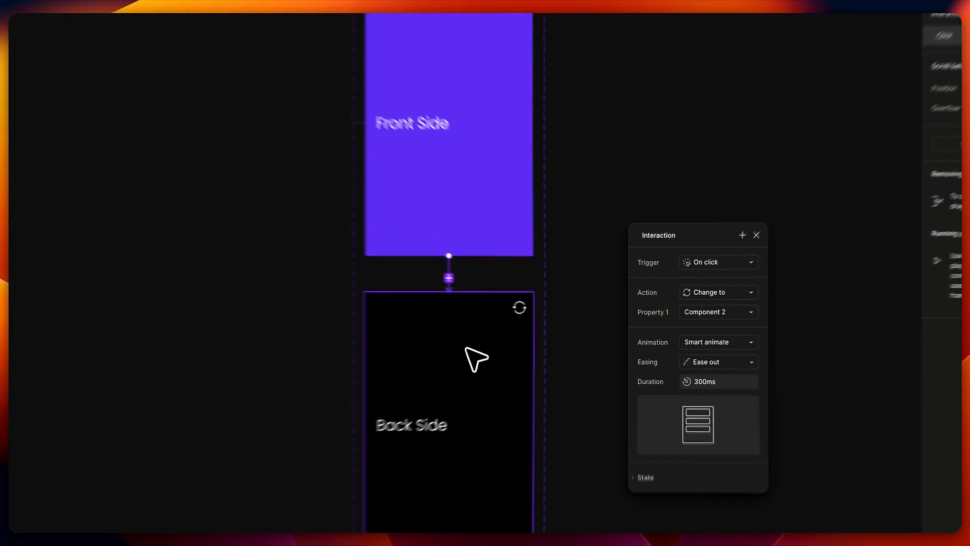
# - Link the Back Side variant back to Front Side on click
pyautogui.click(517, 340)
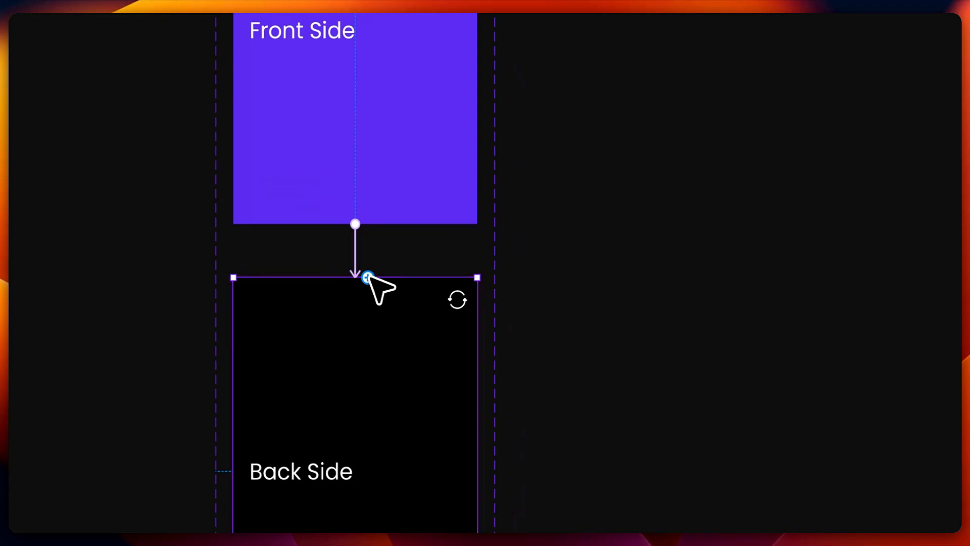
pyautogui.moveTo(371, 278); pyautogui.dragTo(396, 180)
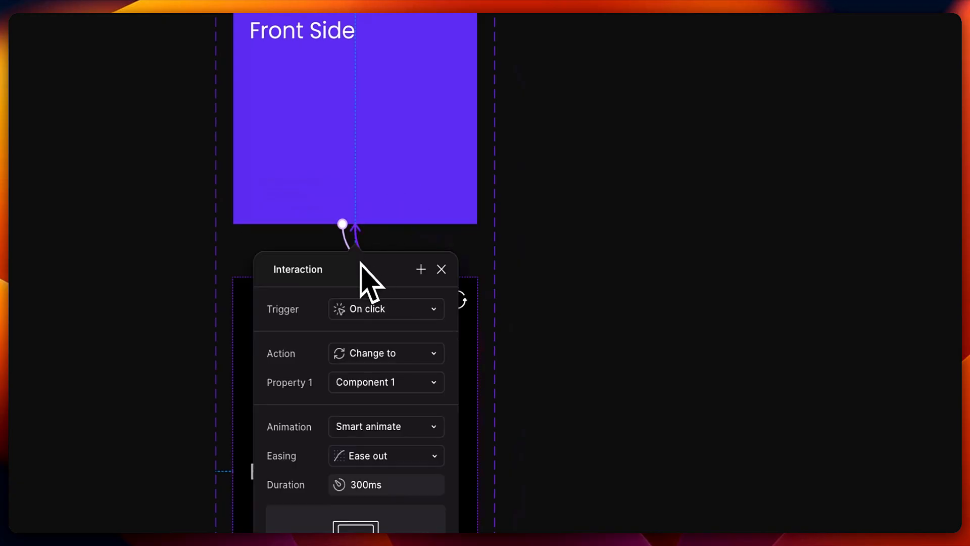
pyautogui.moveTo(362, 275); pyautogui.dragTo(604, 155)
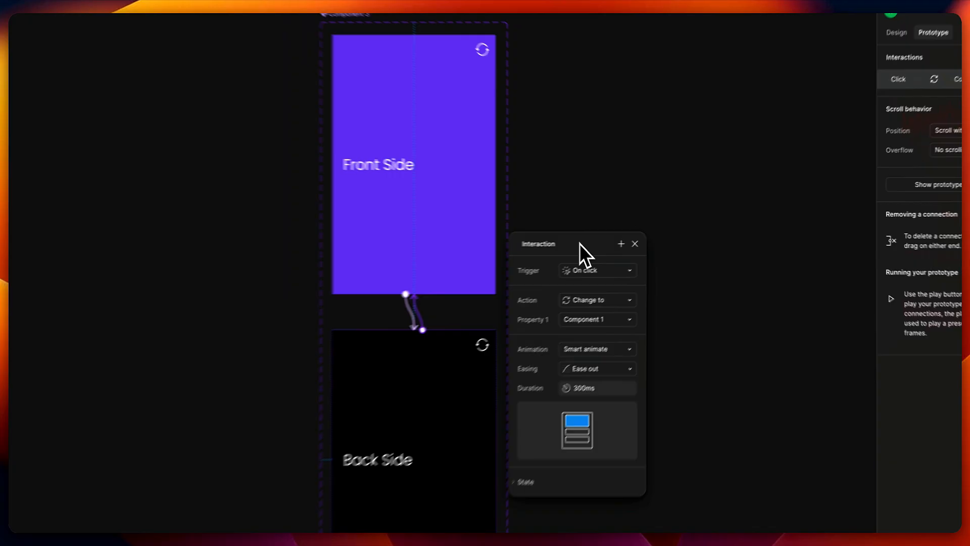
pyautogui.moveTo(595, 241); pyautogui.dragTo(388, 254)
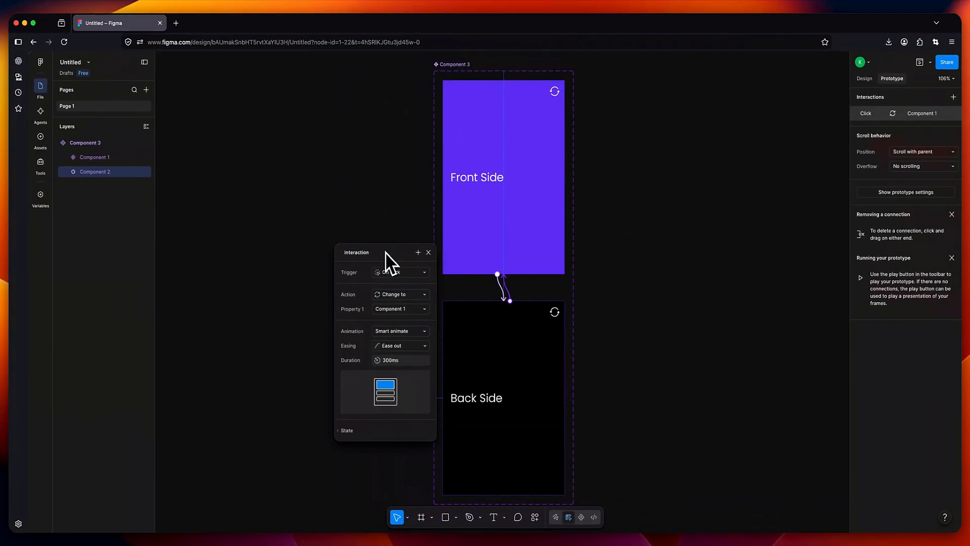
pyautogui.click(428, 252)
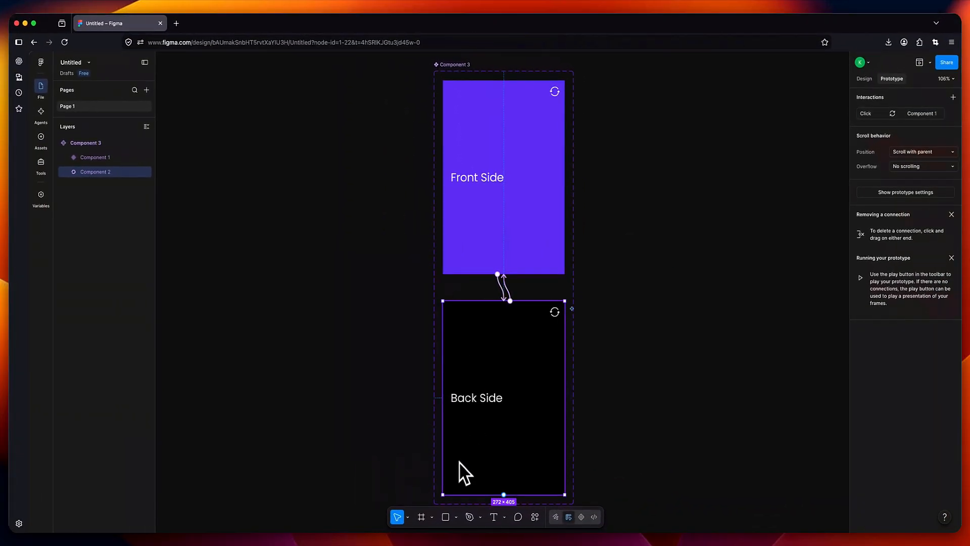
# - Draw a 503 × 610 Frame 1 holding a Component 3 card instance, then open presentation options
pyautogui.click(422, 519)
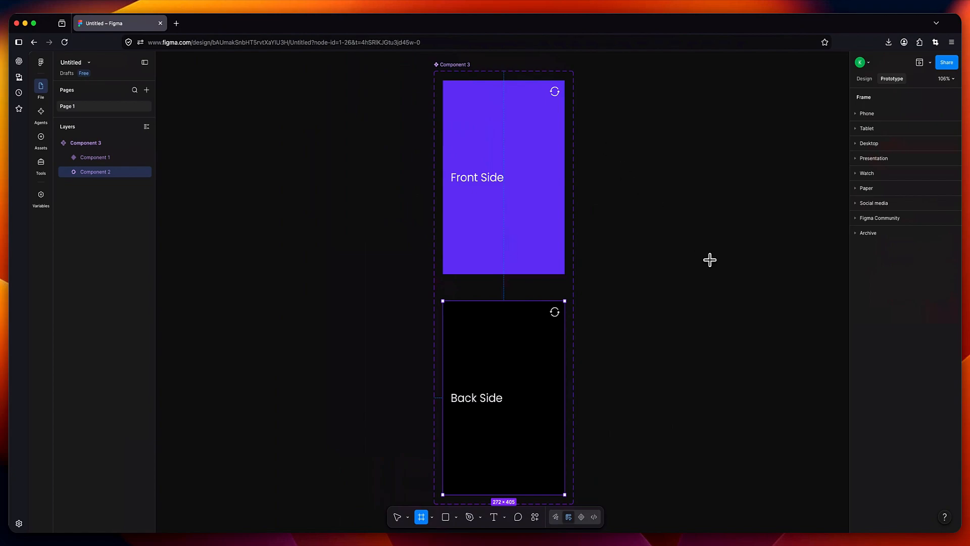
pyautogui.moveTo(602, 137)
pyautogui.mouseDown()
pyautogui.moveTo(815, 383)
pyautogui.moveTo(827, 429)
pyautogui.mouseUp()
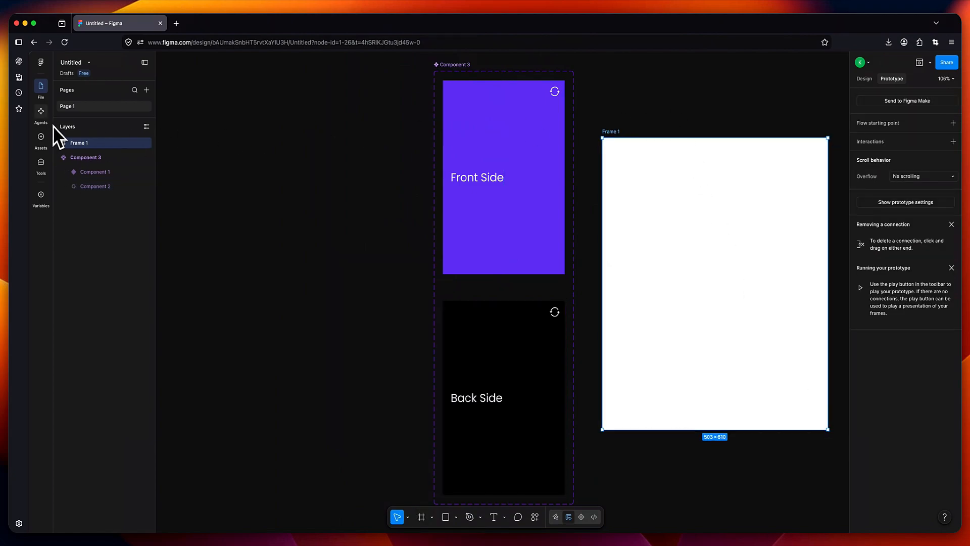
pyautogui.click(42, 141)
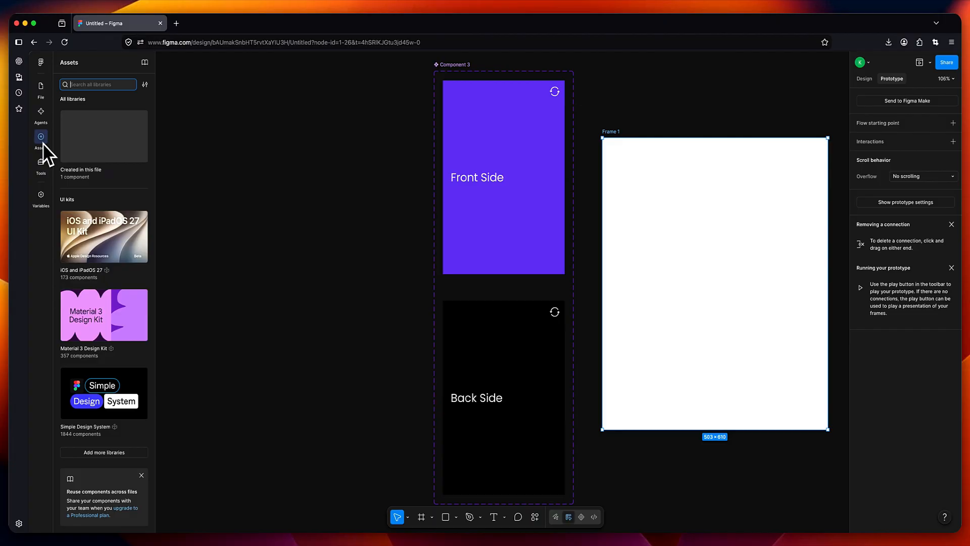
pyautogui.click(105, 138)
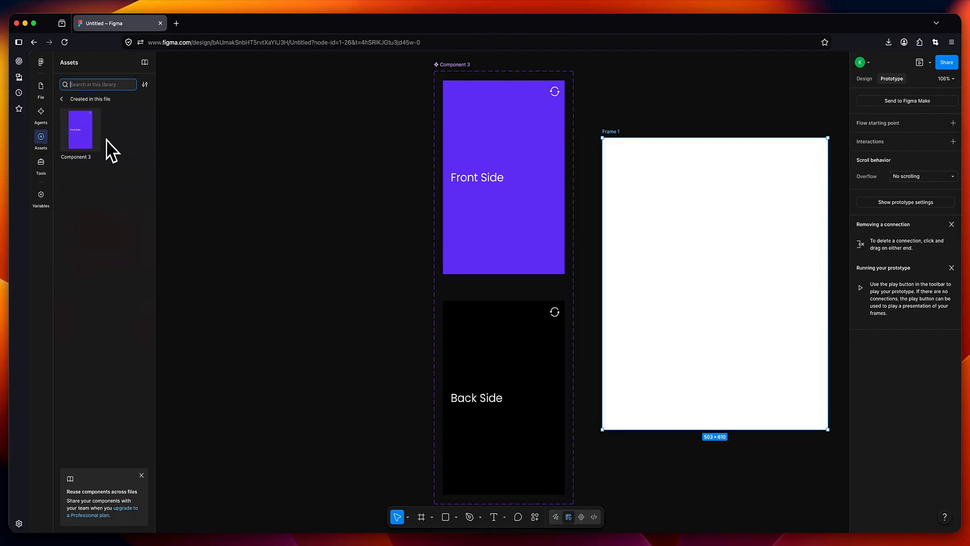
pyautogui.moveTo(86, 136); pyautogui.dragTo(705, 242)
pyautogui.click(693, 174)
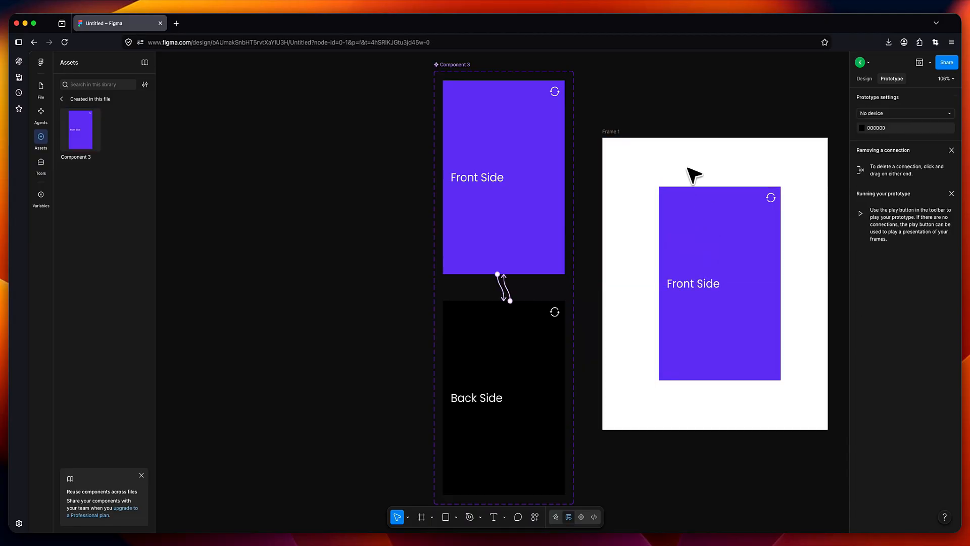
pyautogui.hscroll(3, 628, 163)
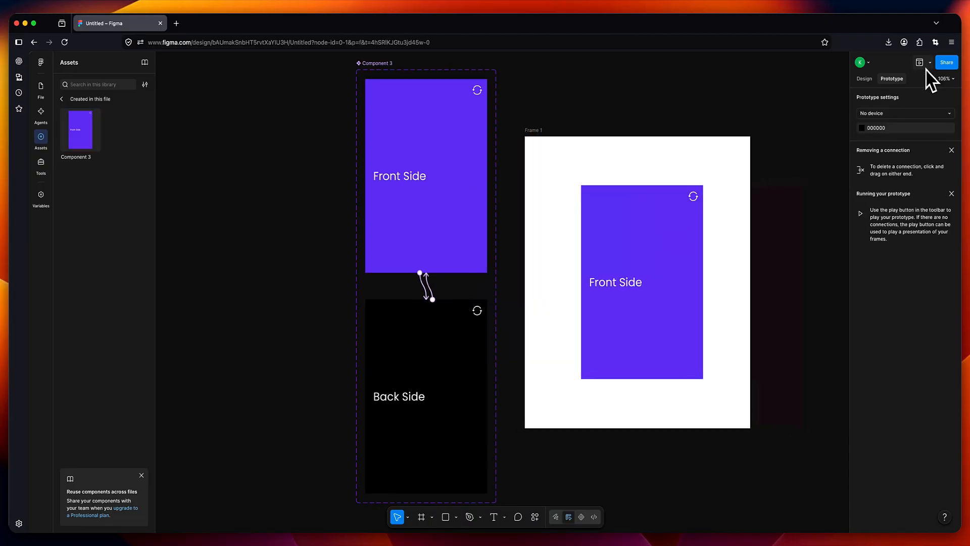
pyautogui.click(931, 62)
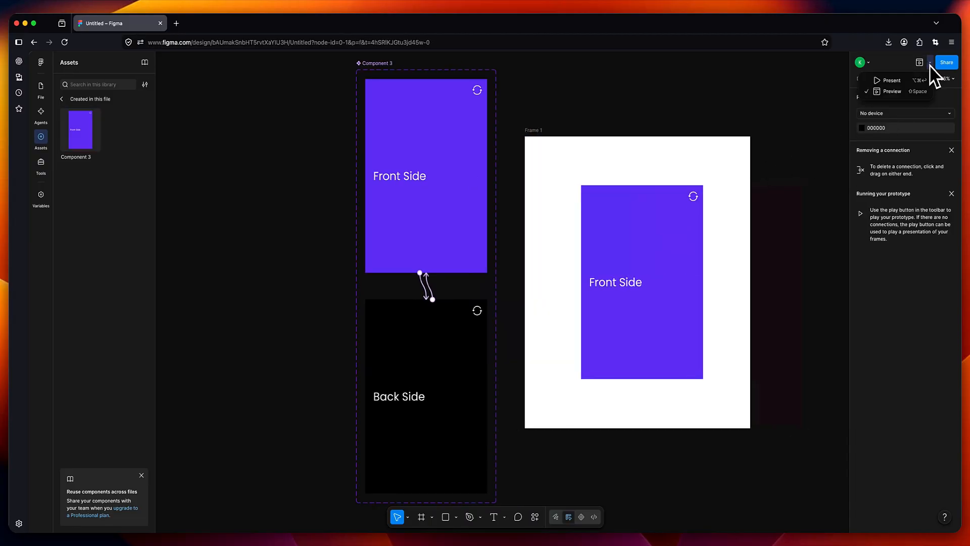
# - Present the prototype, click the purple card to flip it to Back Side, then close the presentation
pyautogui.click(883, 83)
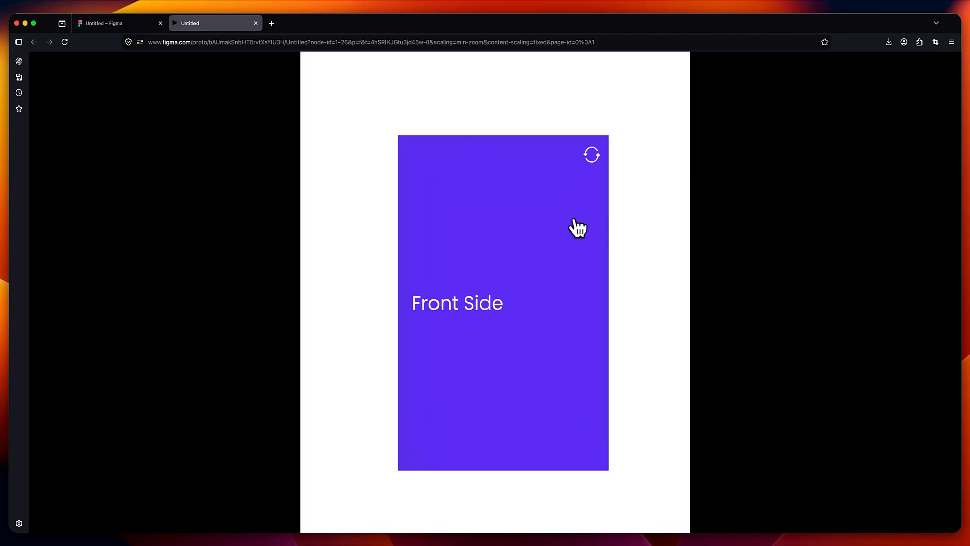
pyautogui.click(553, 234)
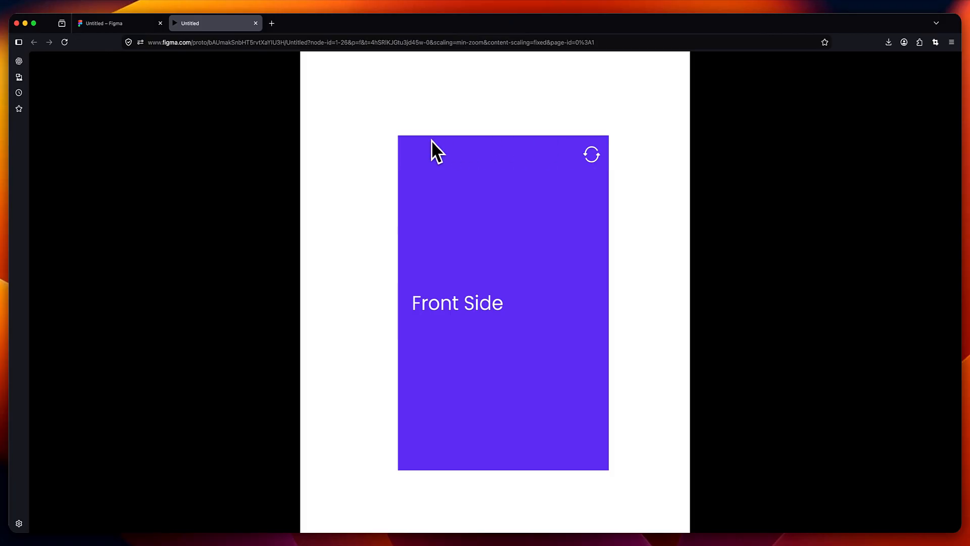
pyautogui.press('super+w')
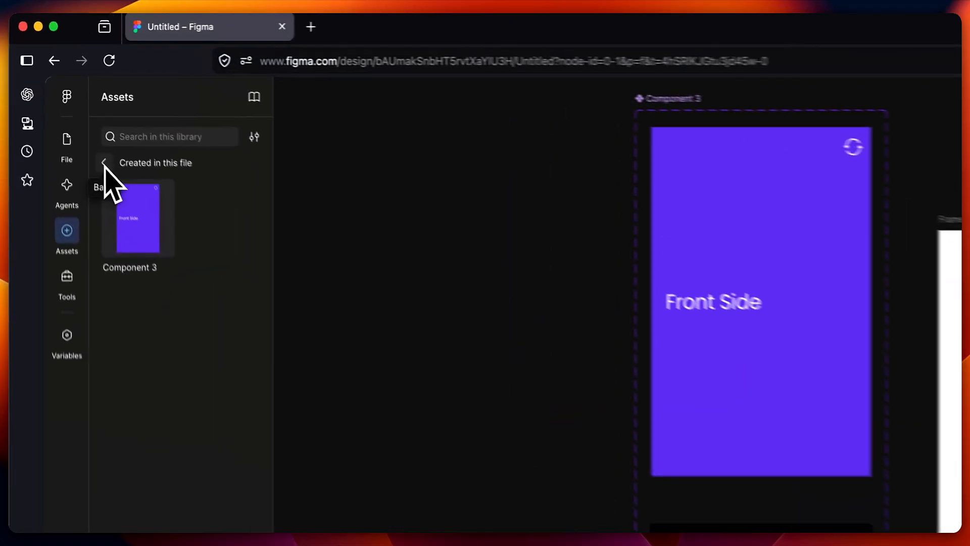
# - Give the Front layer of Component 1 a corner radius of 10
pyautogui.click(61, 99)
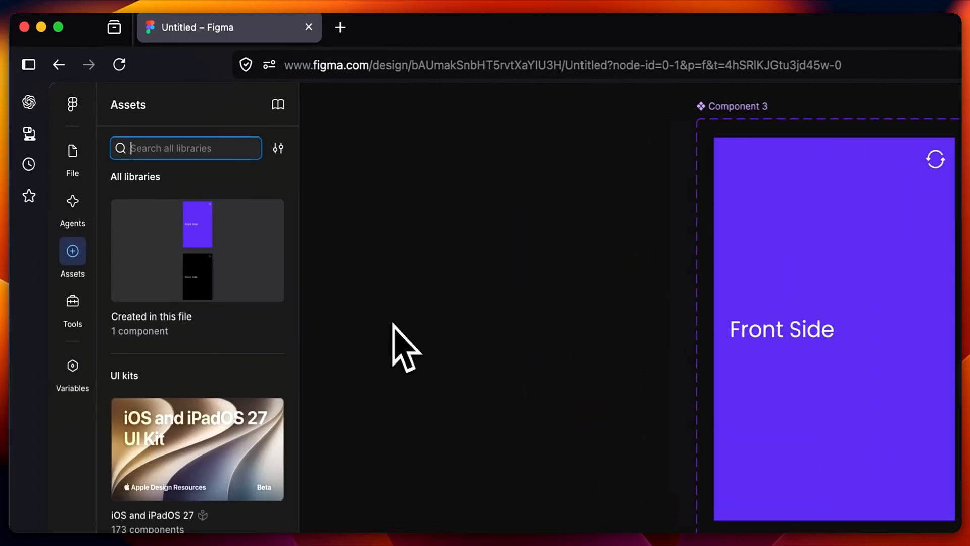
pyautogui.click(73, 153)
pyautogui.click(174, 327)
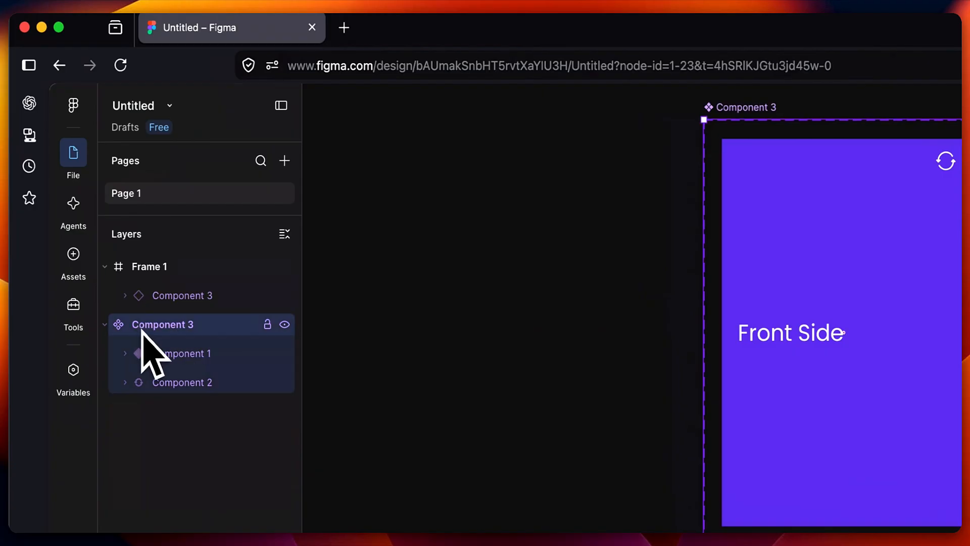
pyautogui.click(166, 358)
pyautogui.click(126, 353)
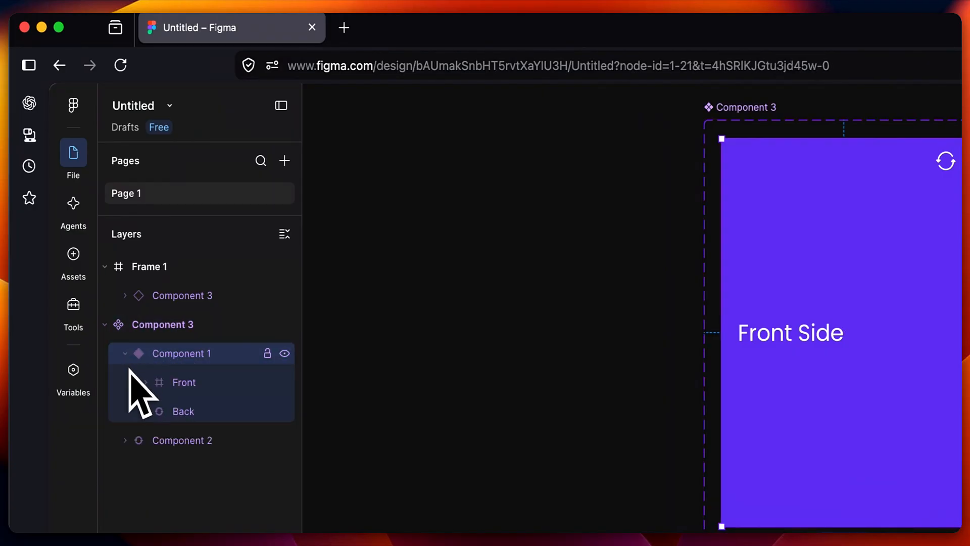
pyautogui.click(133, 382)
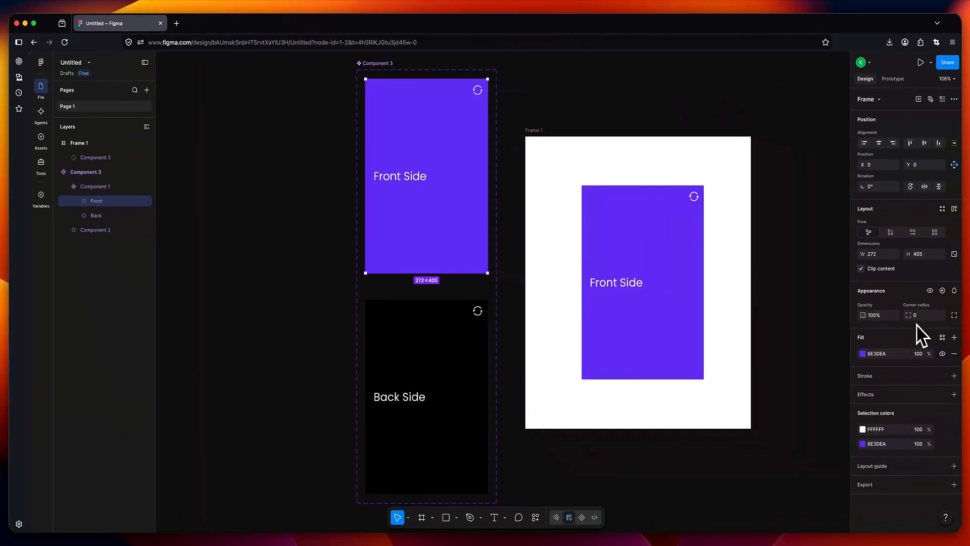
pyautogui.moveTo(925, 317); pyautogui.dragTo(902, 318)
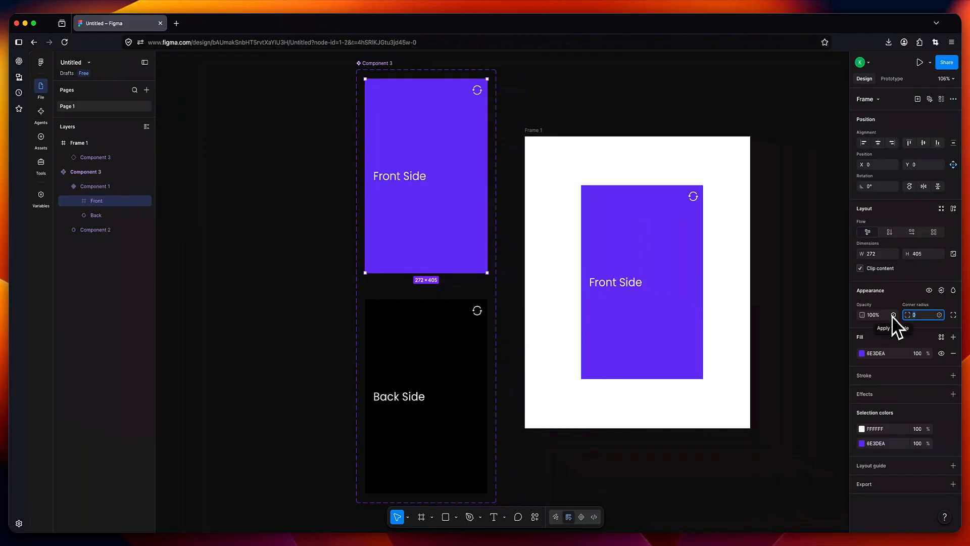
pyautogui.write('10')
pyautogui.press('Return')
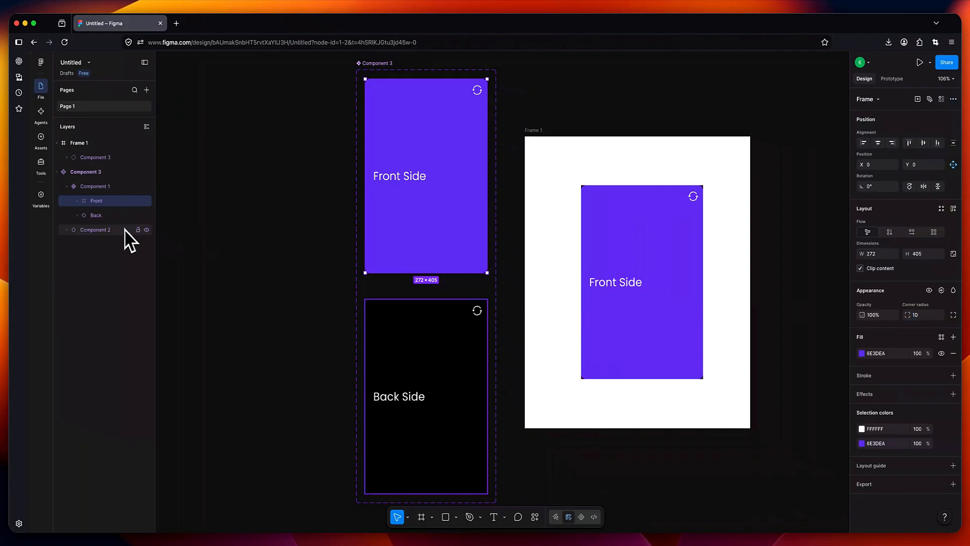
# - Give the Back layer of Component 1 a corner radius of 10
pyautogui.click(98, 215)
pyautogui.click(920, 317)
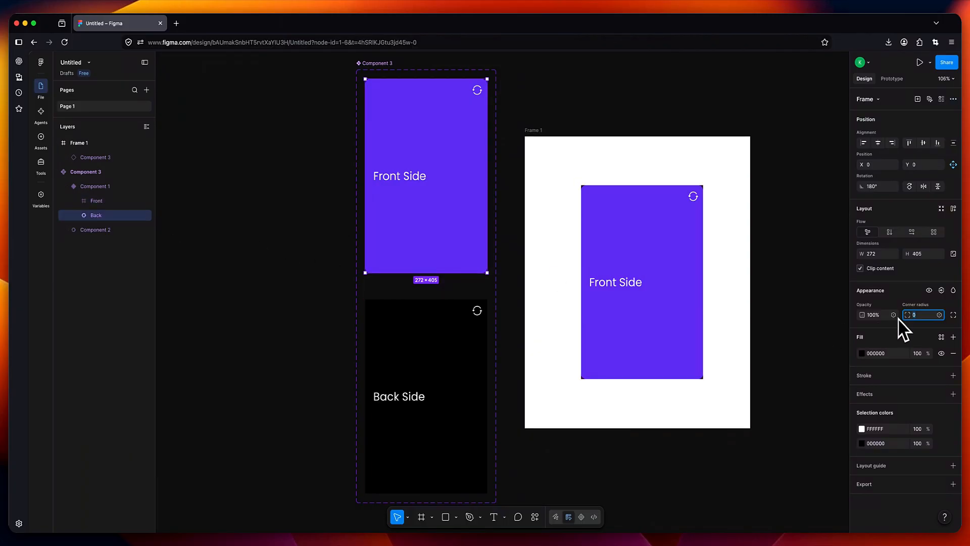
pyautogui.write('10')
pyautogui.press('Return')
pyautogui.click(245, 257)
# - Set a corner radius of 10 on Component 2's Front layer and select its Back layer
pyautogui.click(101, 231)
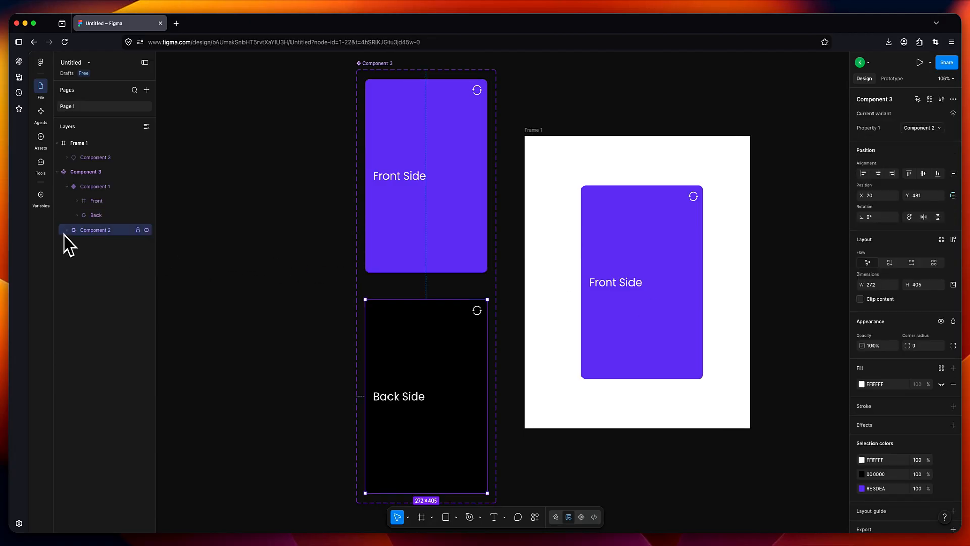
pyautogui.click(67, 230)
pyautogui.click(96, 245)
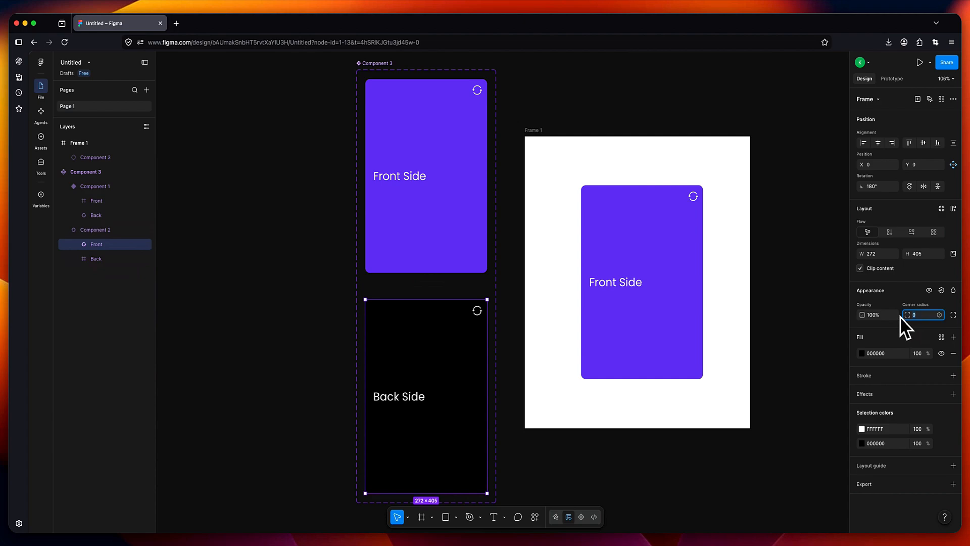
pyautogui.write('10')
pyautogui.press('Return')
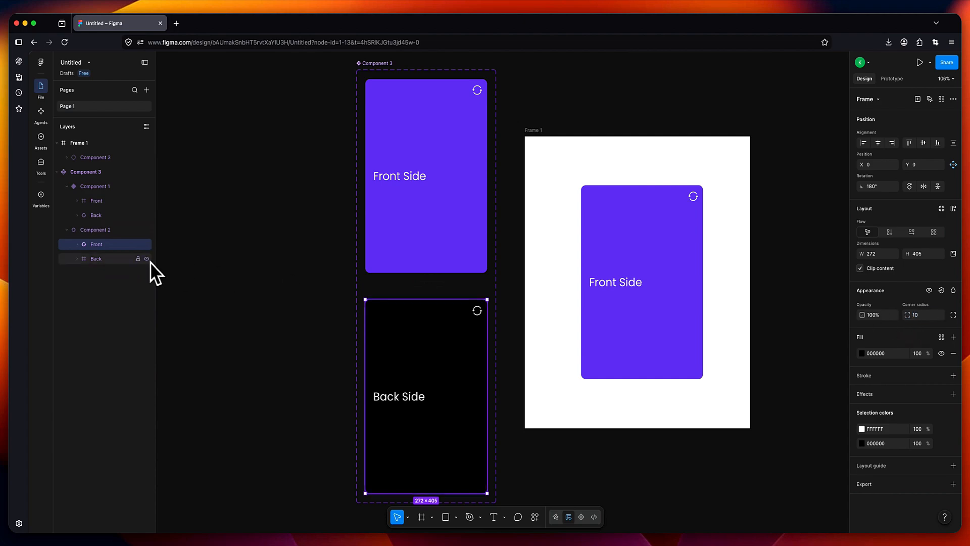
pyautogui.click(103, 260)
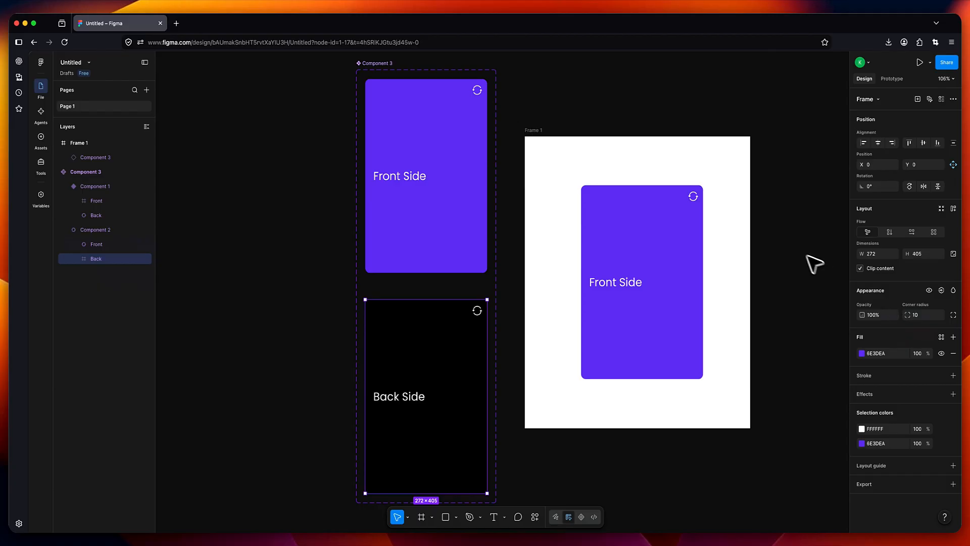
pyautogui.click(631, 169)
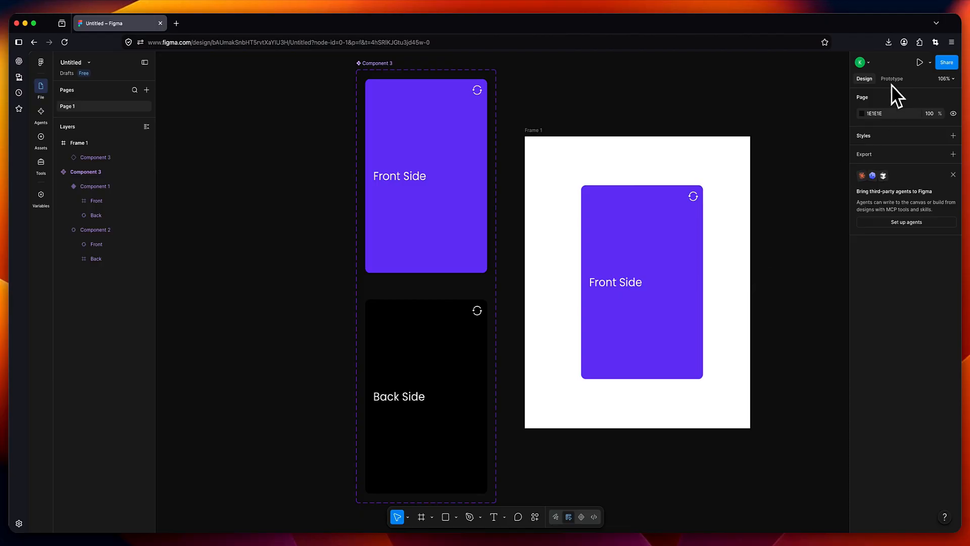
# - Present the prototype and click the rounded card four times, flipping between Front Side and Back Side
pyautogui.click(930, 62)
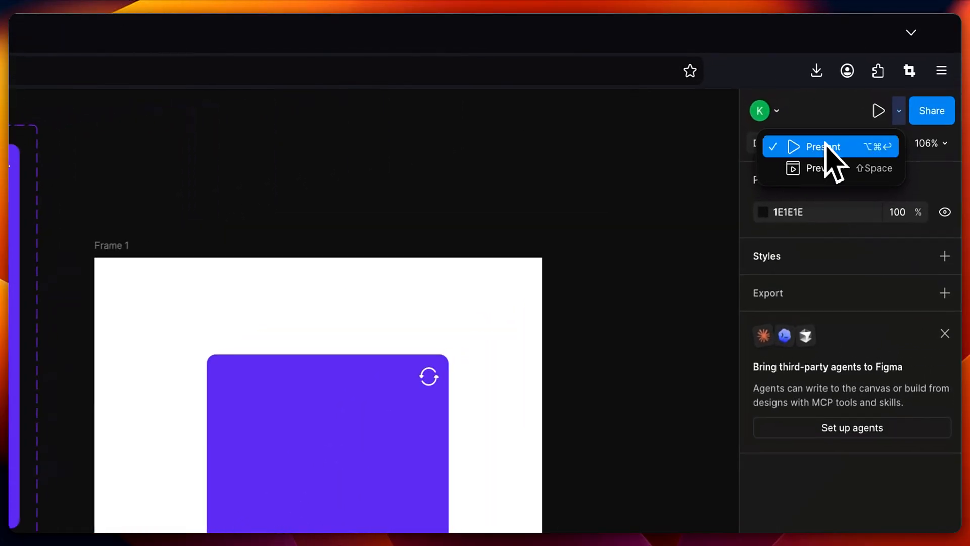
pyautogui.click(828, 139)
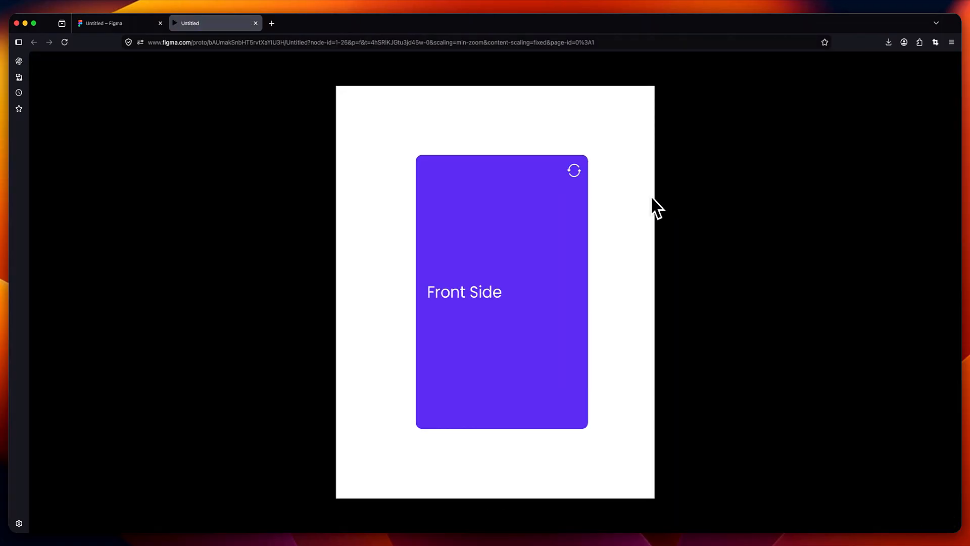
pyautogui.click(562, 213)
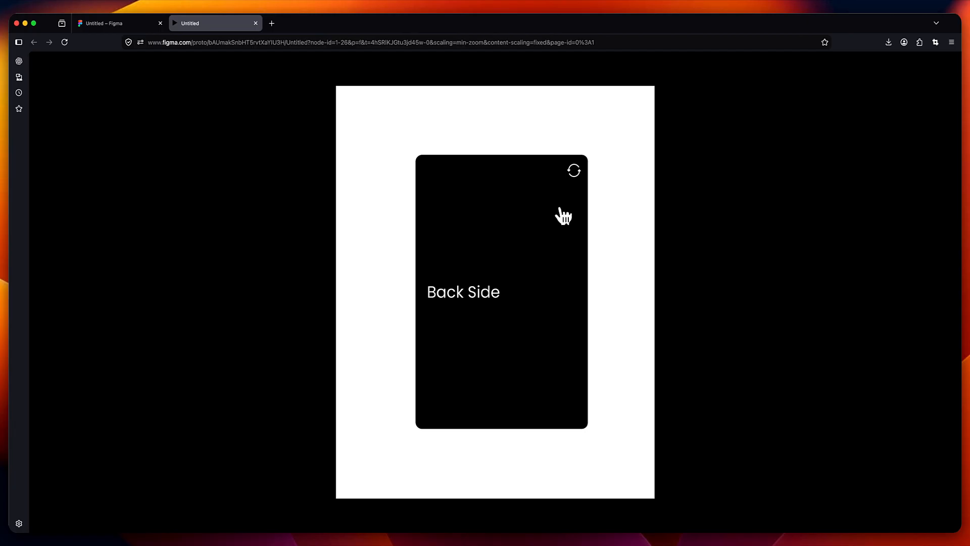
pyautogui.click(563, 214)
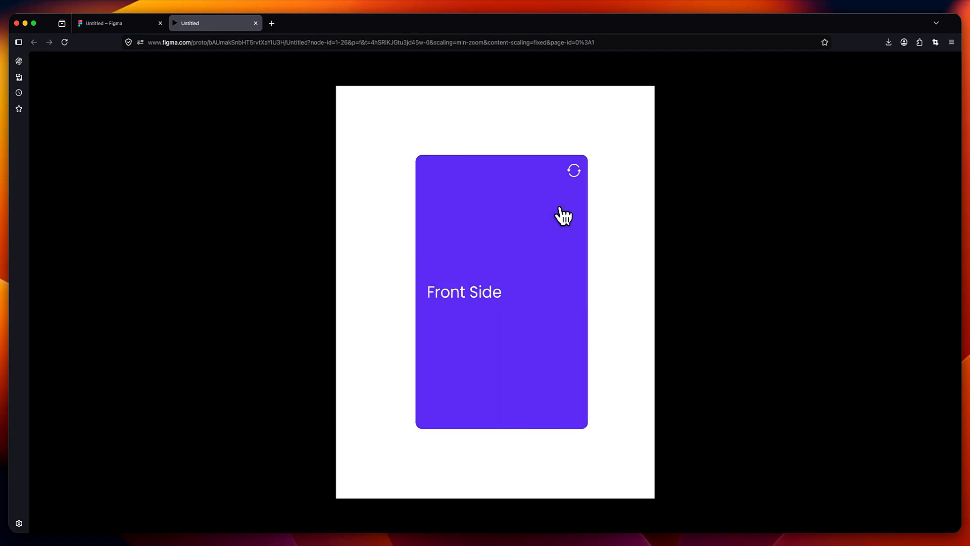
pyautogui.click(562, 213)
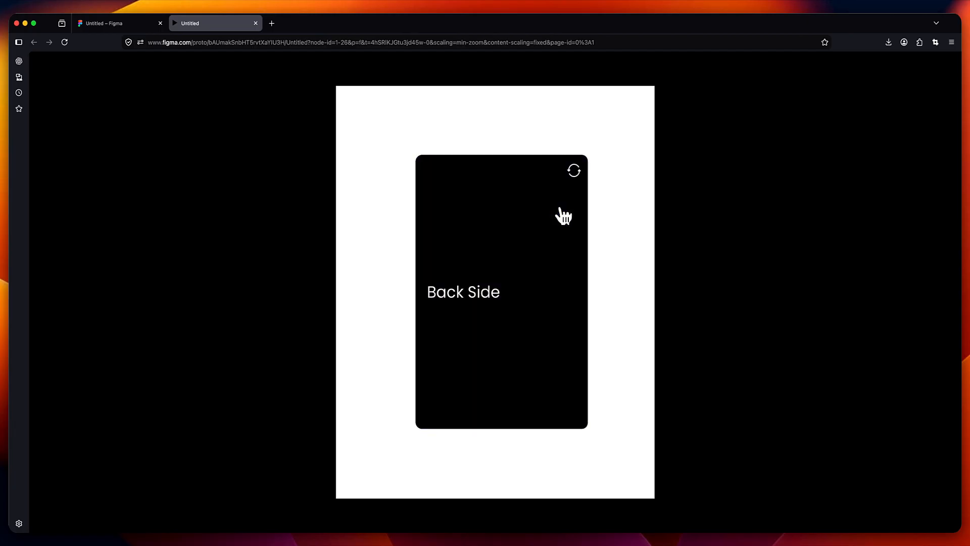
pyautogui.click(562, 214)
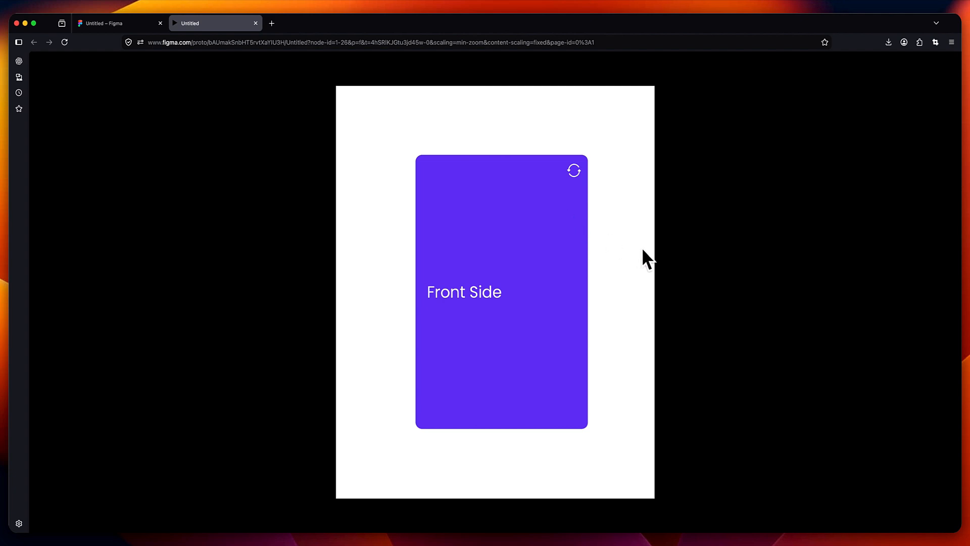